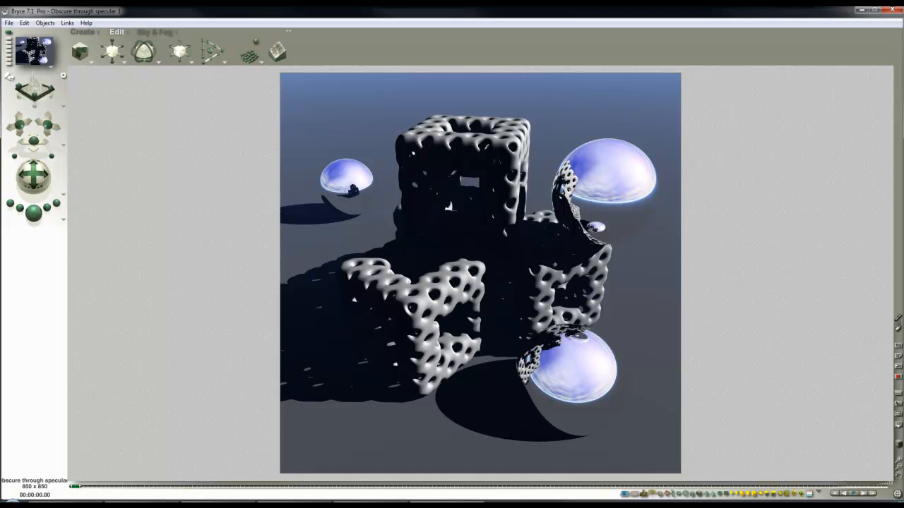
Turn the atmosphere off and set the sky's background colour to black
click(155, 30)
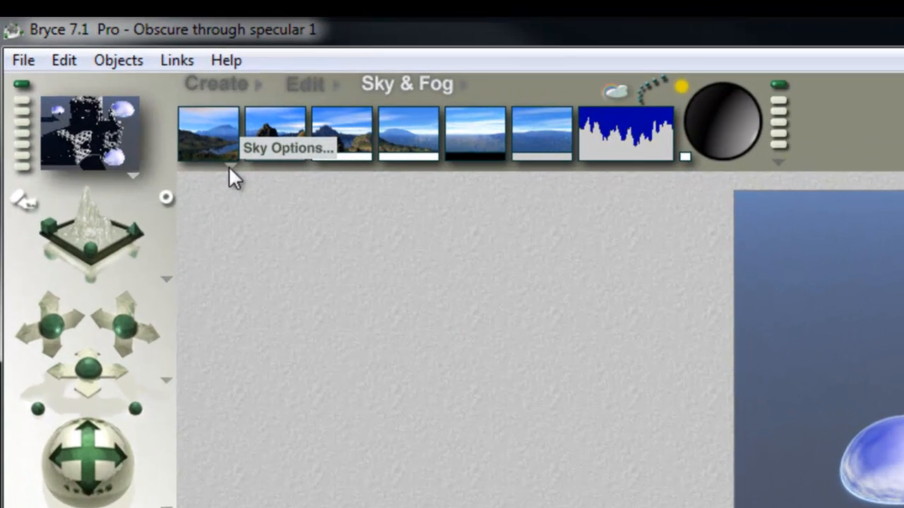
click(176, 128)
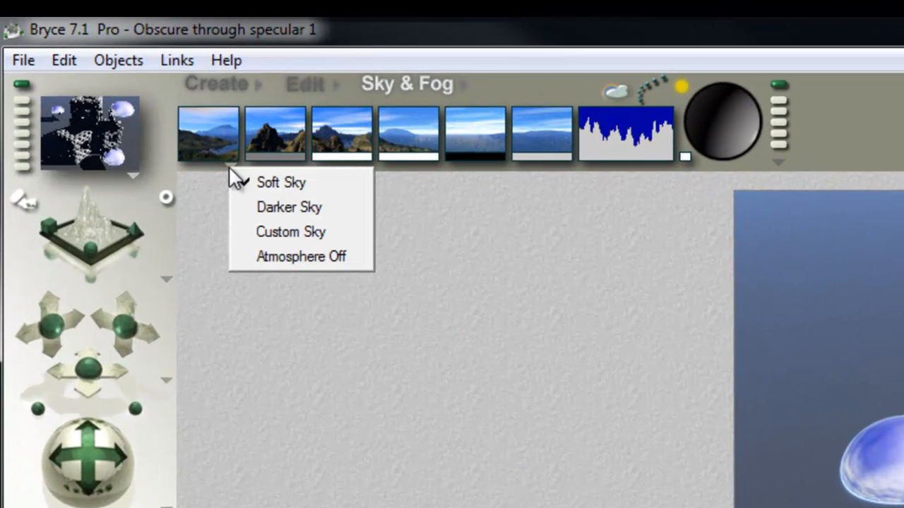
click(306, 258)
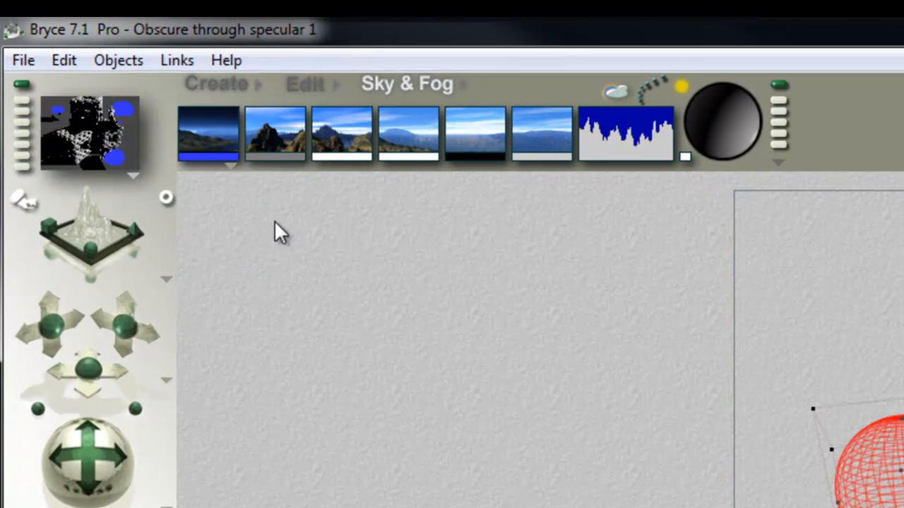
drag(231, 155, 489, 156)
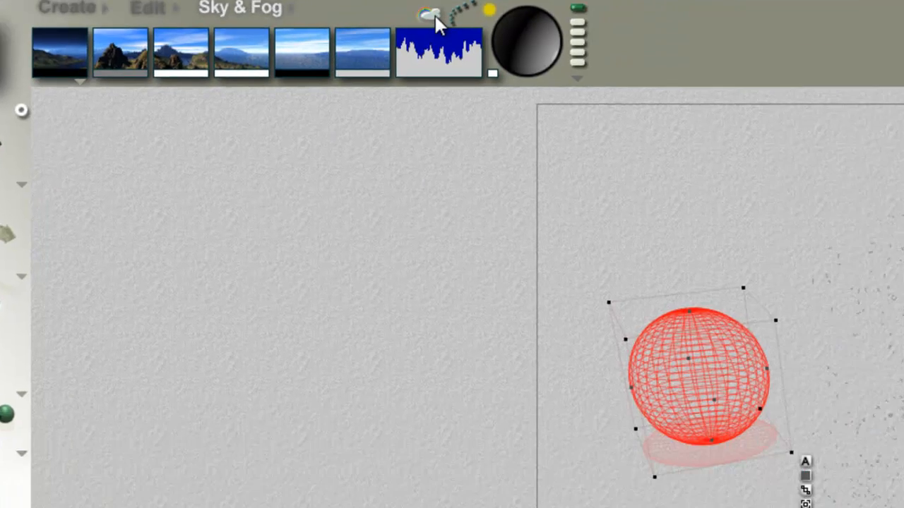
Enable the HDRI image for image-based lighting in the Sky Lab and load Treppenhalle2_1280
click(615, 91)
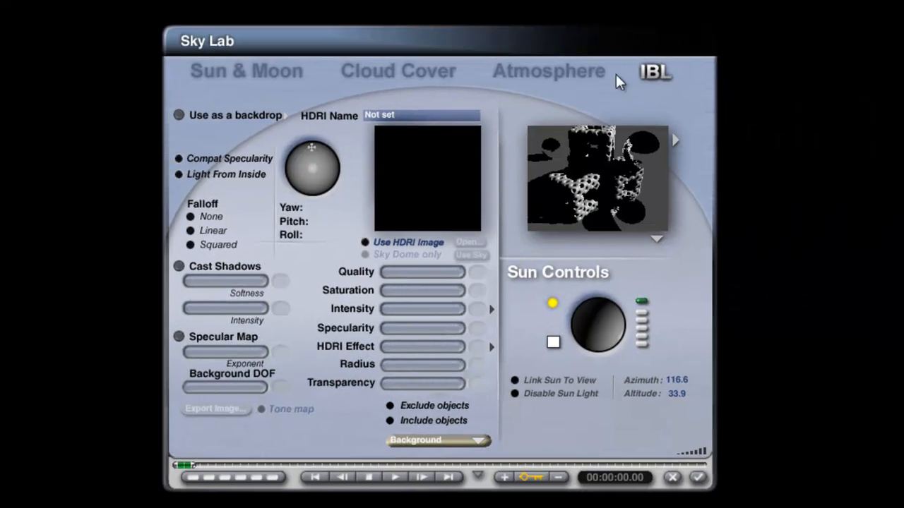
click(369, 242)
click(470, 243)
click(313, 261)
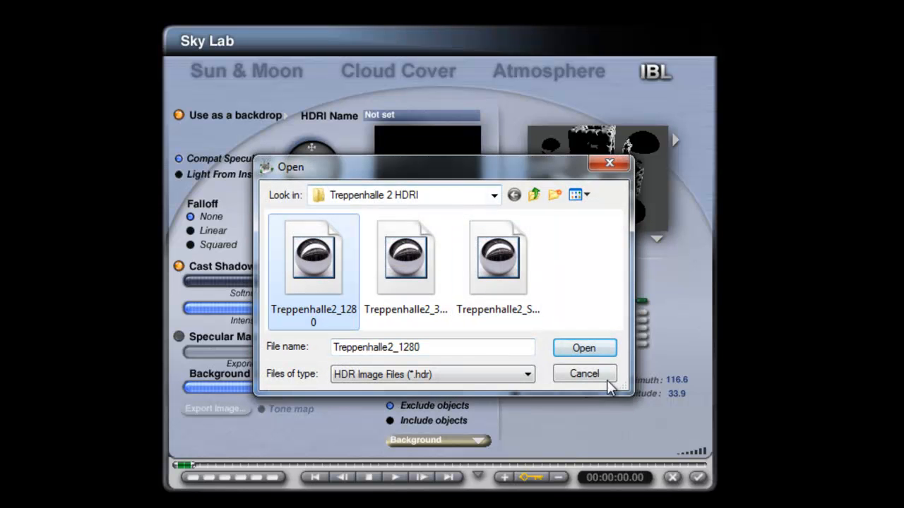
click(584, 348)
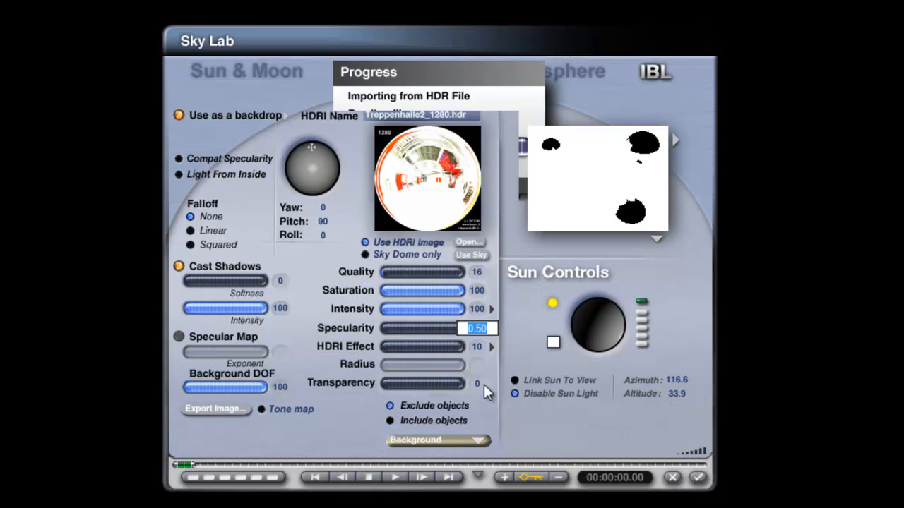
Set the HDRI lighting's Specularity and HDRI Effect to 0 and turn off its True ambience optimization
text(0)
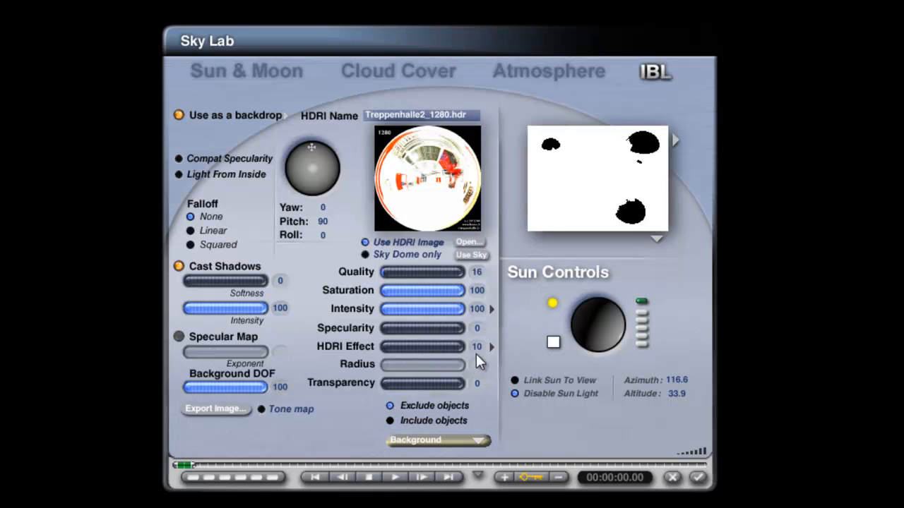
click(477, 352)
text(0)
key(Return)
click(493, 347)
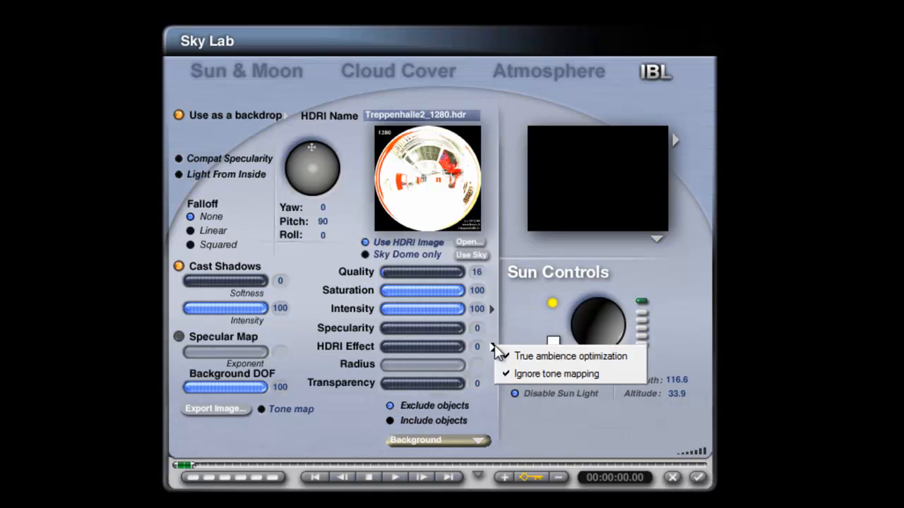
click(549, 356)
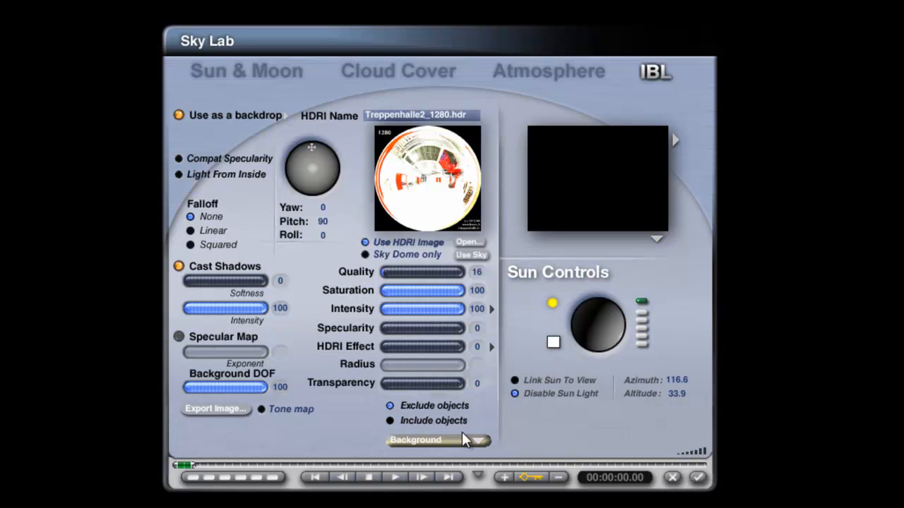
Switch the HDRI light's influence to Include objects and set its backdrop to Blend with sky
click(402, 422)
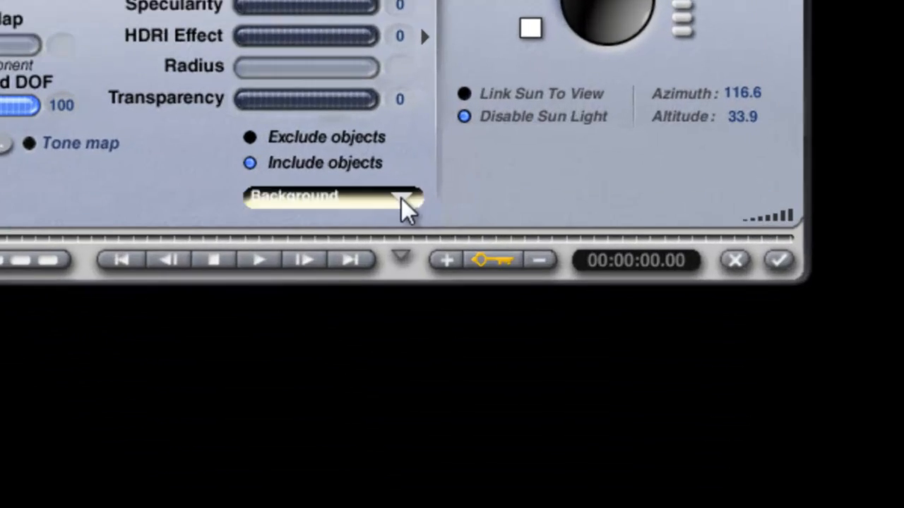
click(478, 441)
click(470, 429)
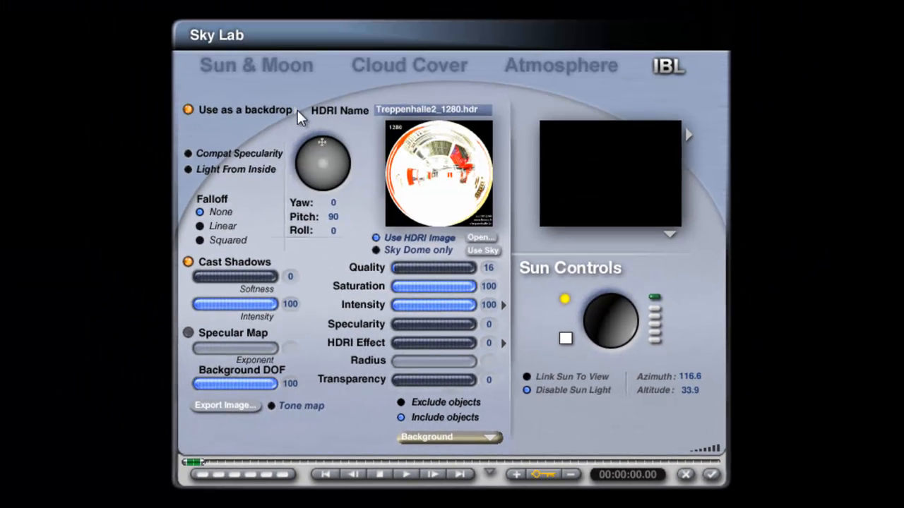
click(297, 110)
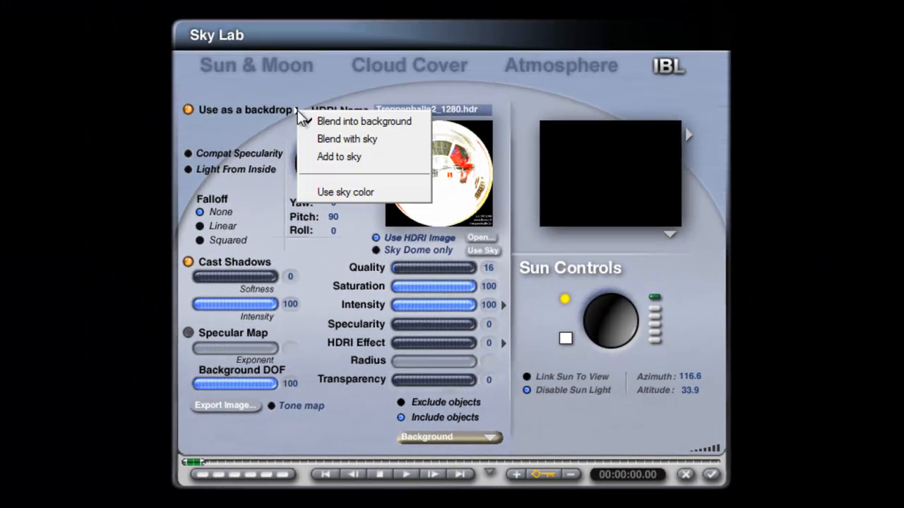
click(343, 137)
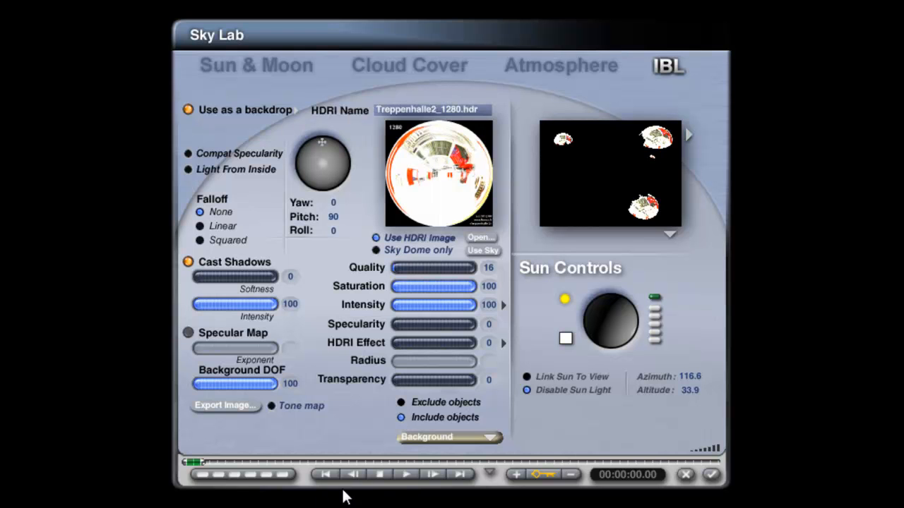
Set the HDRI backdrop's Transparency to 85
click(454, 383)
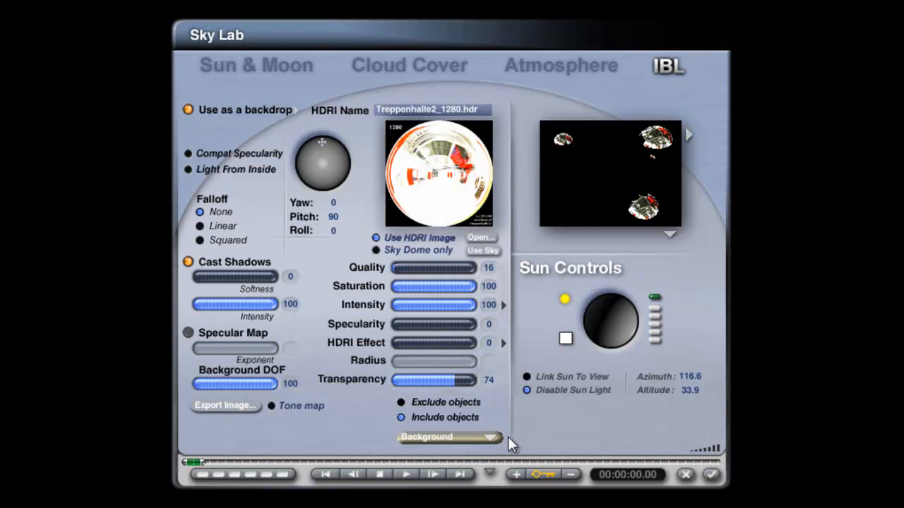
click(484, 385)
text(85)
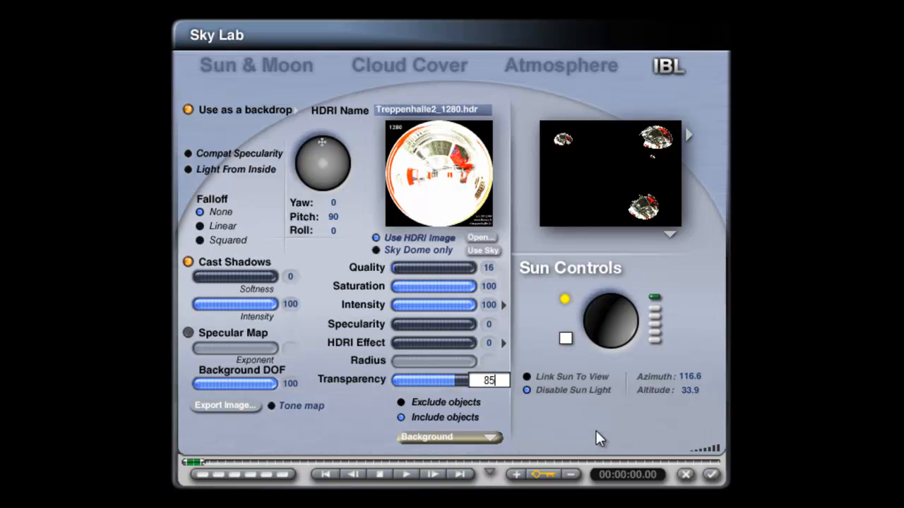
key(Return)
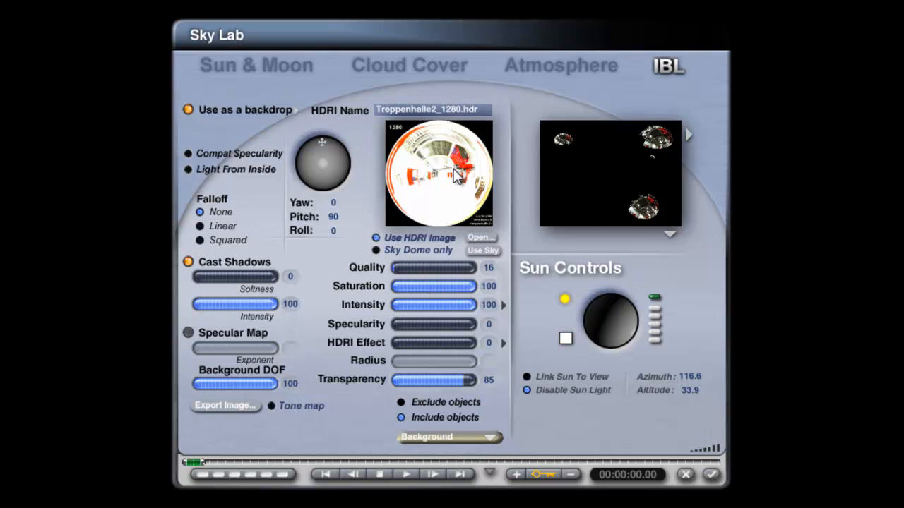
Turn off applying the HDRI intensity to the light source and set Specularity to 0
click(503, 305)
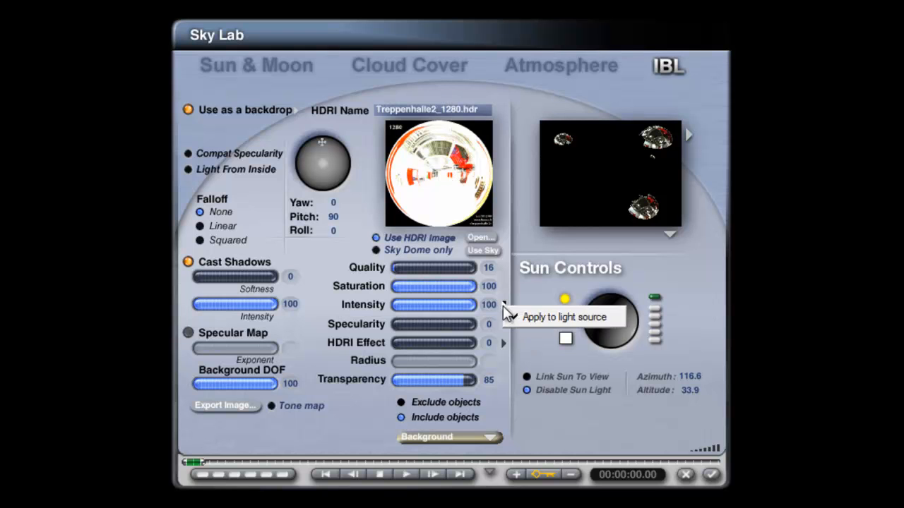
click(541, 315)
mouse_move(406, 325)
mouse_down()
mouse_move(453, 324)
mouse_move(409, 324)
mouse_up()
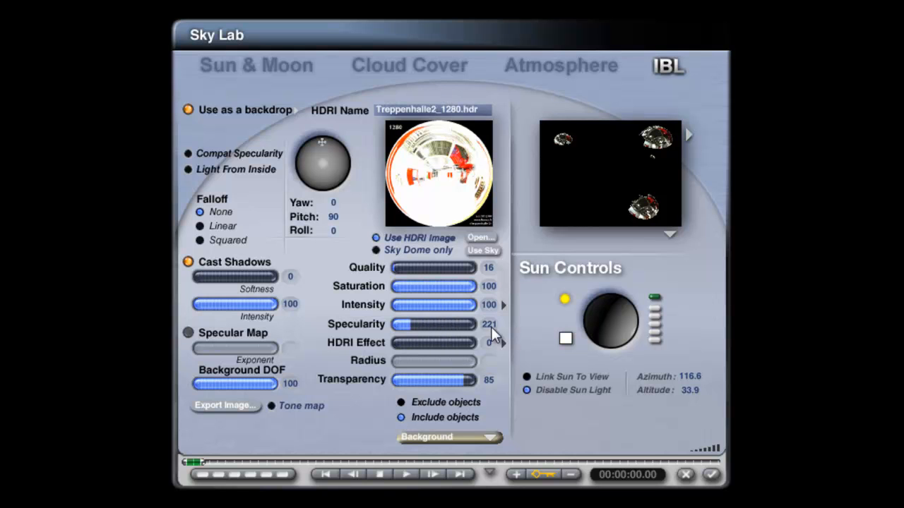
text(0)
key(Return)
Enable Light From Inside, disable Cast Shadows for the HDRI light and accept the Sky Lab settings
click(295, 111)
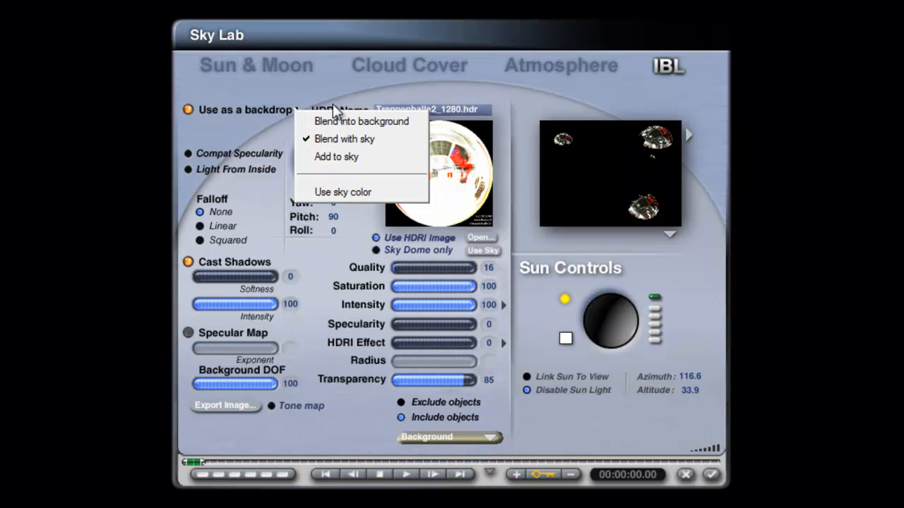
click(331, 85)
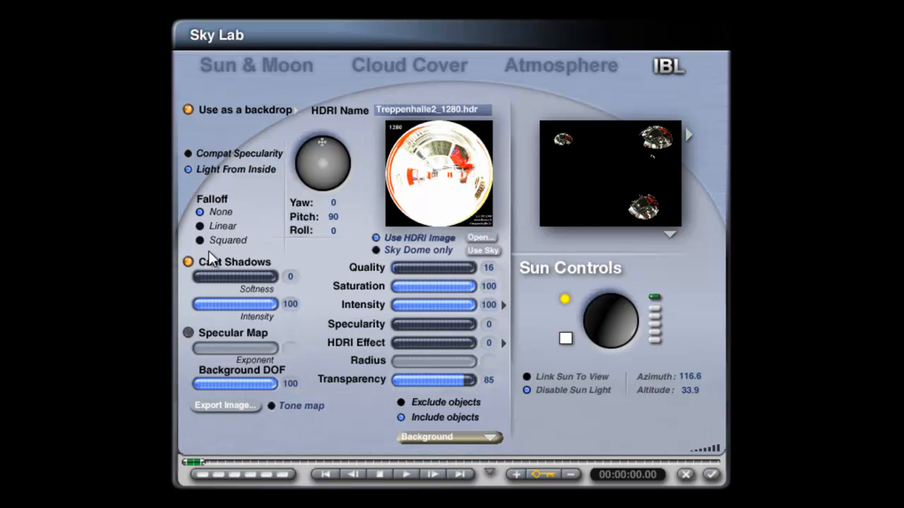
click(188, 262)
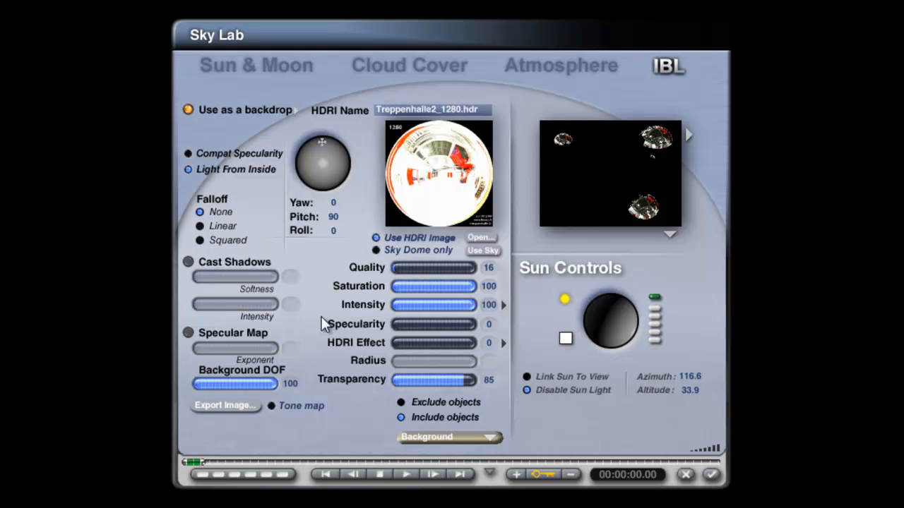
click(711, 475)
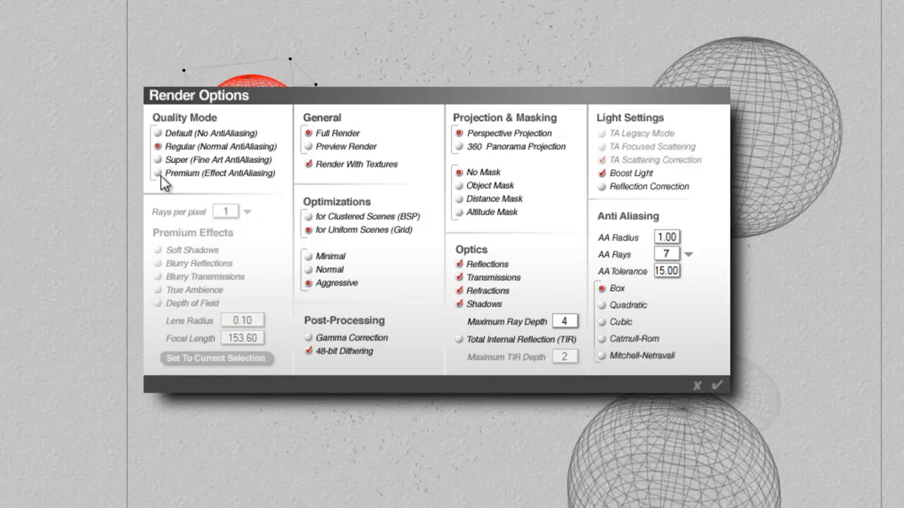
Set the render quality to Premium, change the rays per pixel, enable True Ambience and run a test render
click(159, 174)
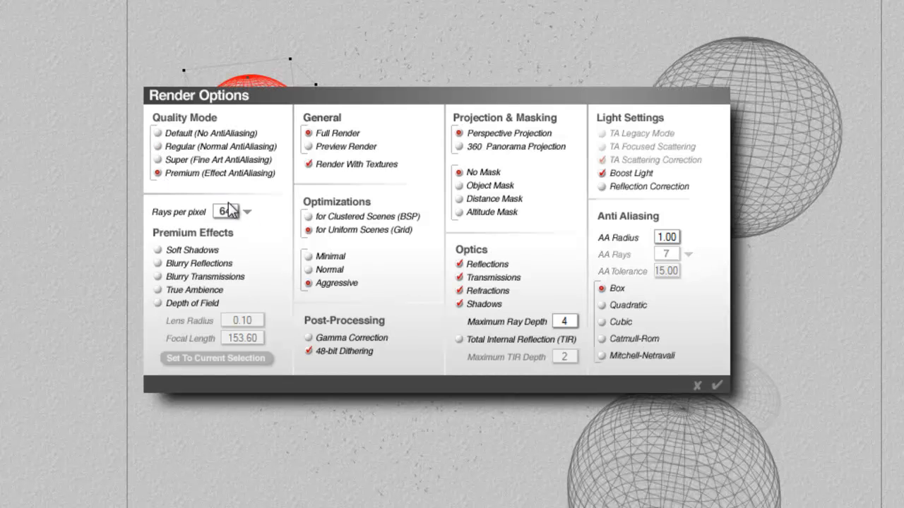
click(245, 211)
click(275, 279)
click(158, 290)
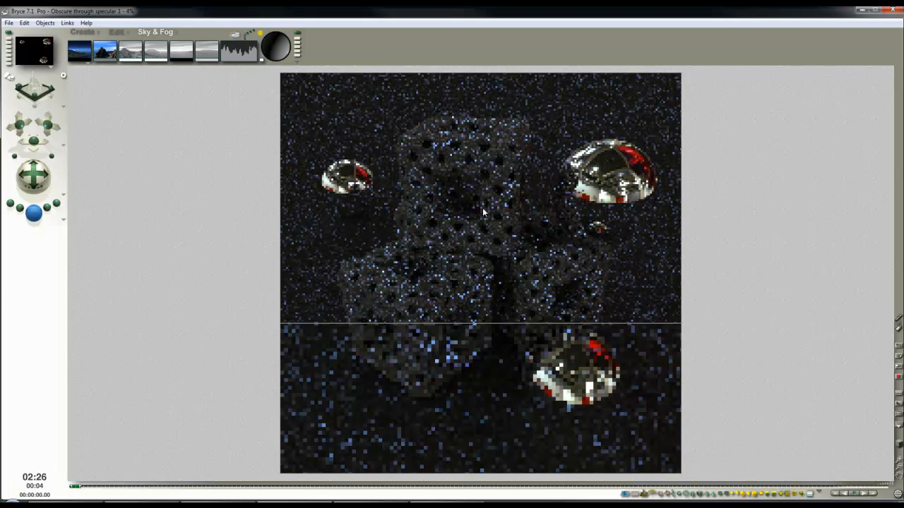
click(181, 202)
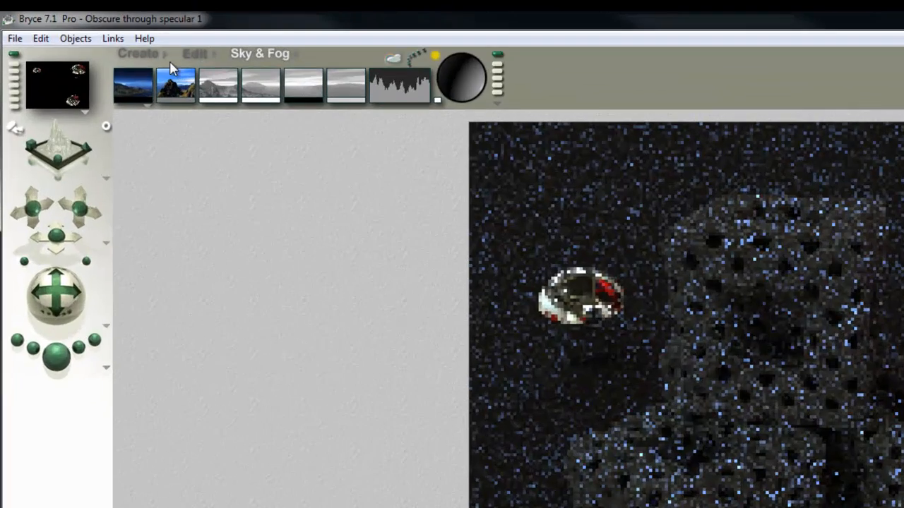
Add a radial light to the scene and open its light settings
click(85, 32)
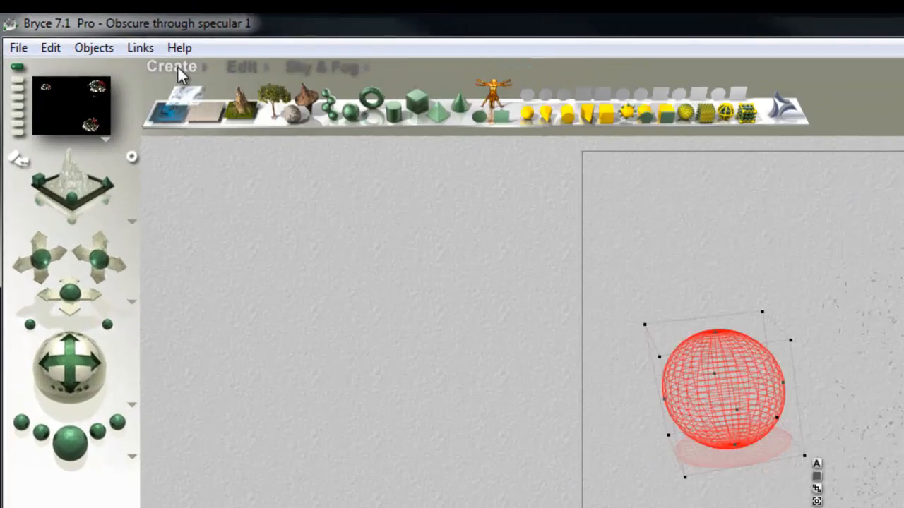
click(525, 114)
click(390, 283)
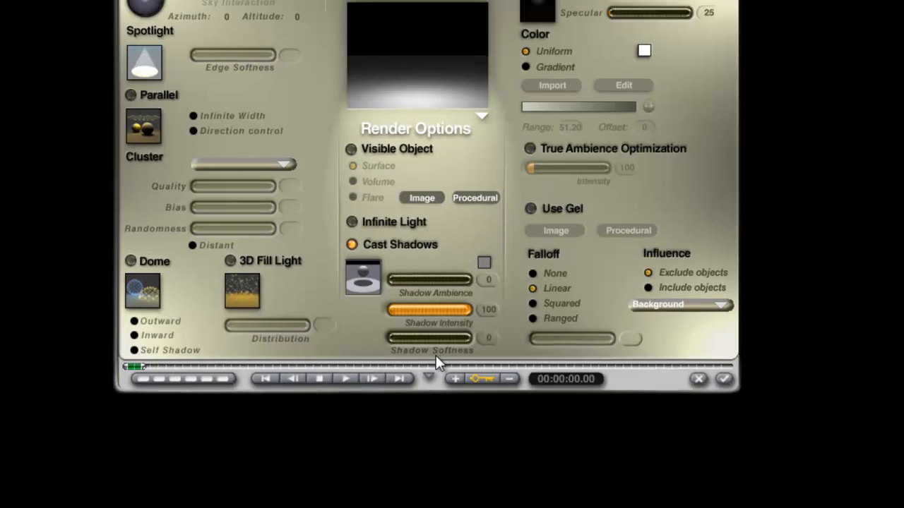
Enable True Ambience Optimization and a gel on the radial light, and switch its influence to Include objects
click(531, 150)
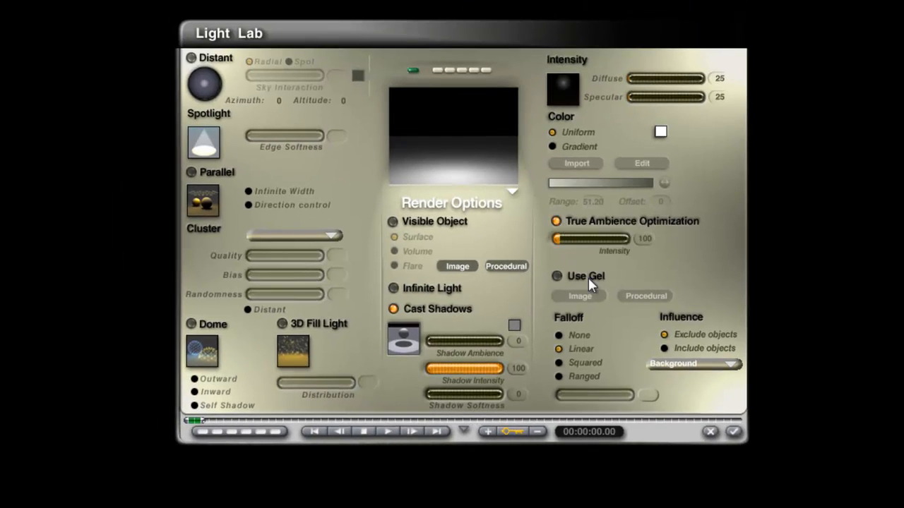
click(557, 276)
click(668, 348)
click(701, 364)
click(741, 501)
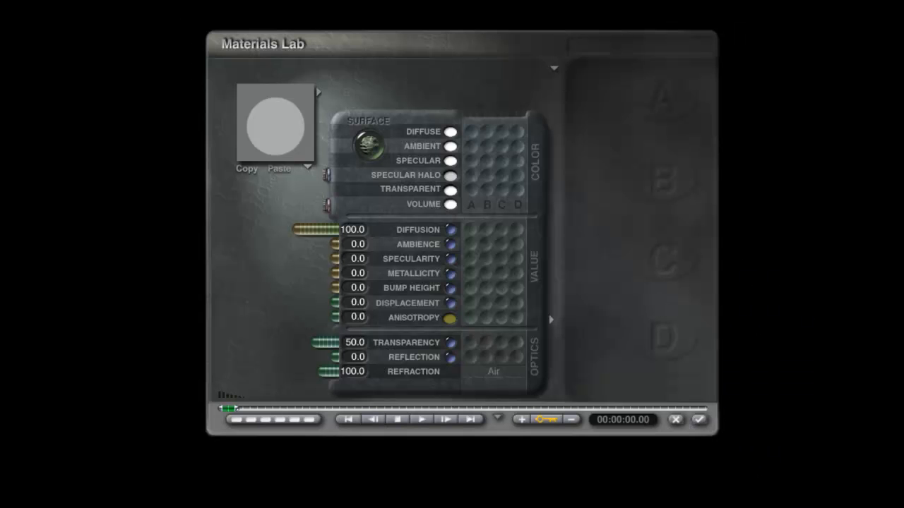
Set the procedural gel's Diffusion to 0, Specularity to 100 and Transparency to 0, then accept the light settings
click(327, 207)
drag(315, 229, 262, 262)
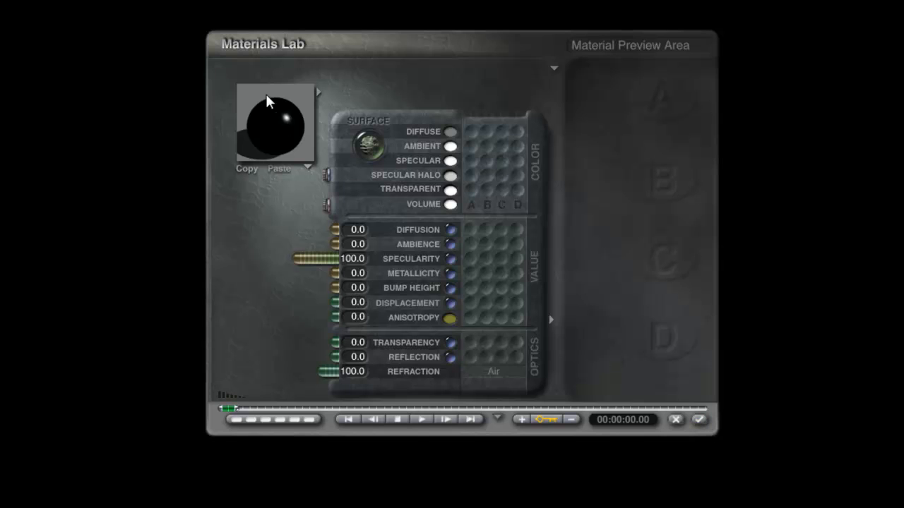
click(553, 68)
click(476, 72)
click(699, 421)
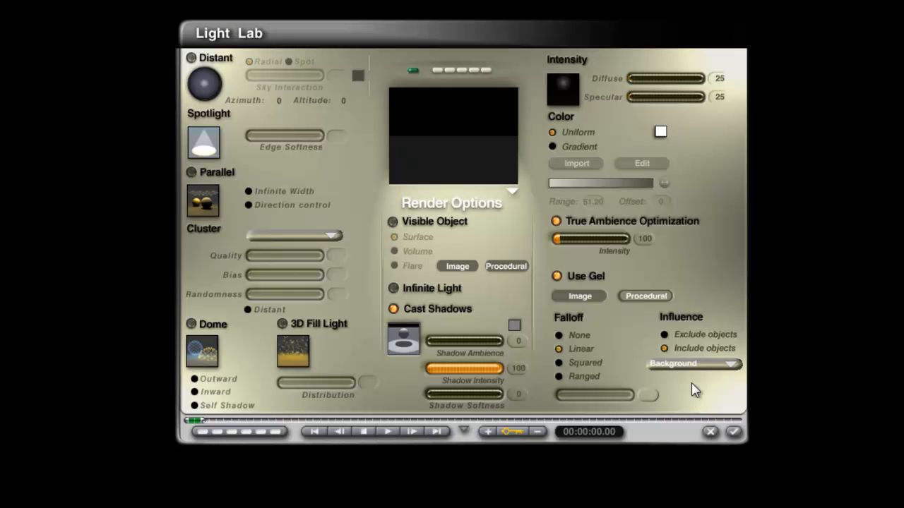
click(733, 432)
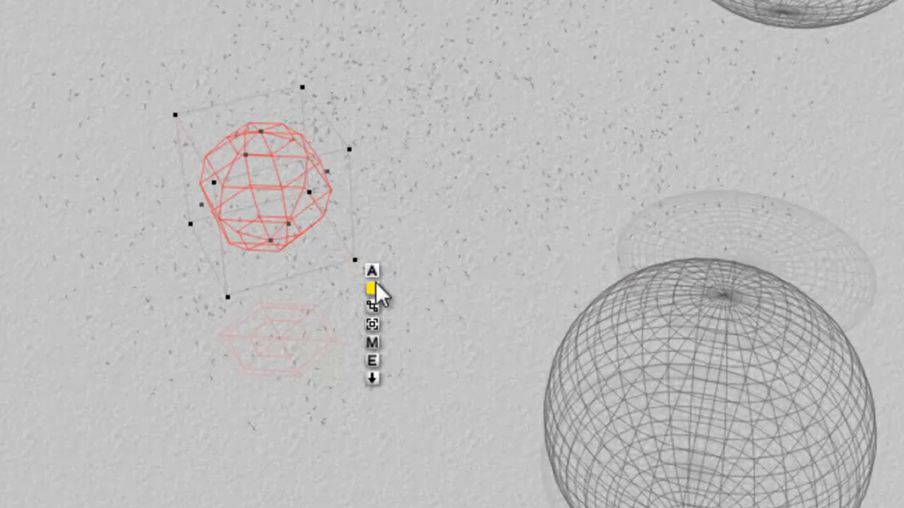
Name the radial light Background in its object attributes
click(373, 287)
text(Ba)
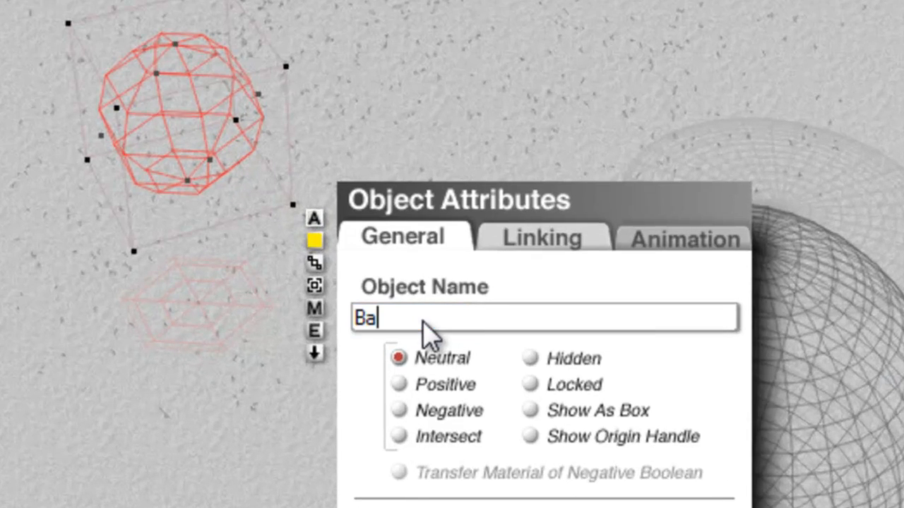
text(ckfro)
key(BackSpace)
key(BackSpace)
key(BackSpace)
text(ground)
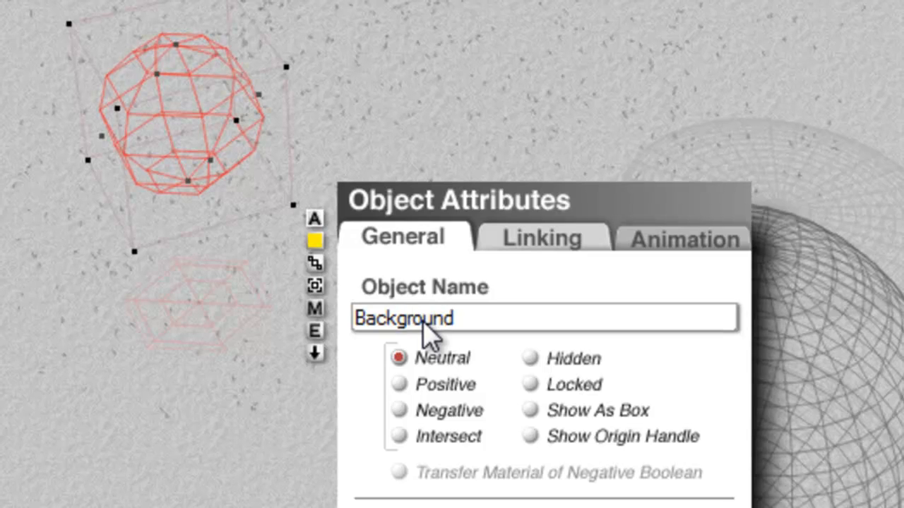
key(Return)
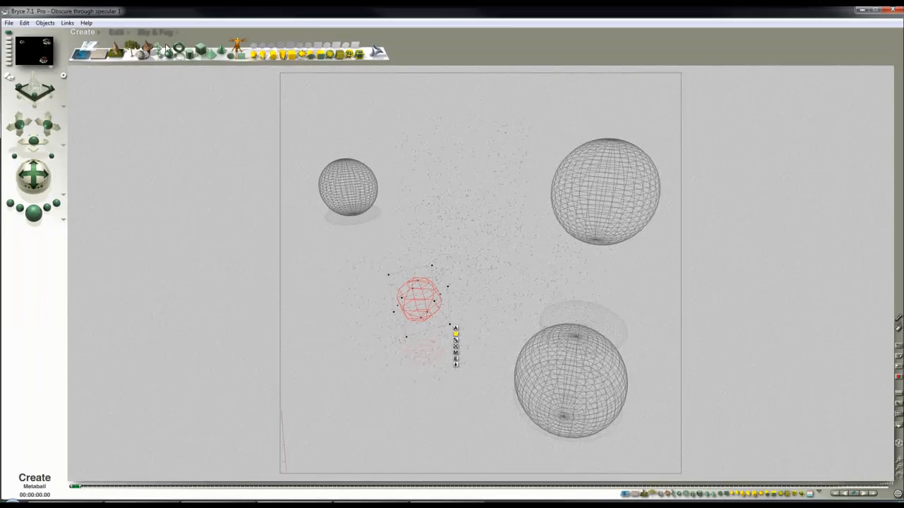
Enlarge the Background light to 102400 on all three axes and run a test render
drag(114, 51, 145, 54)
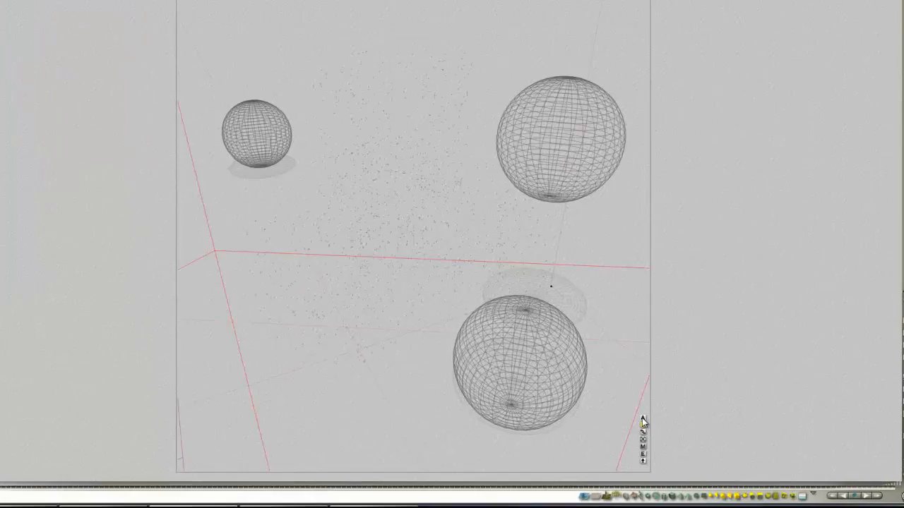
click(674, 428)
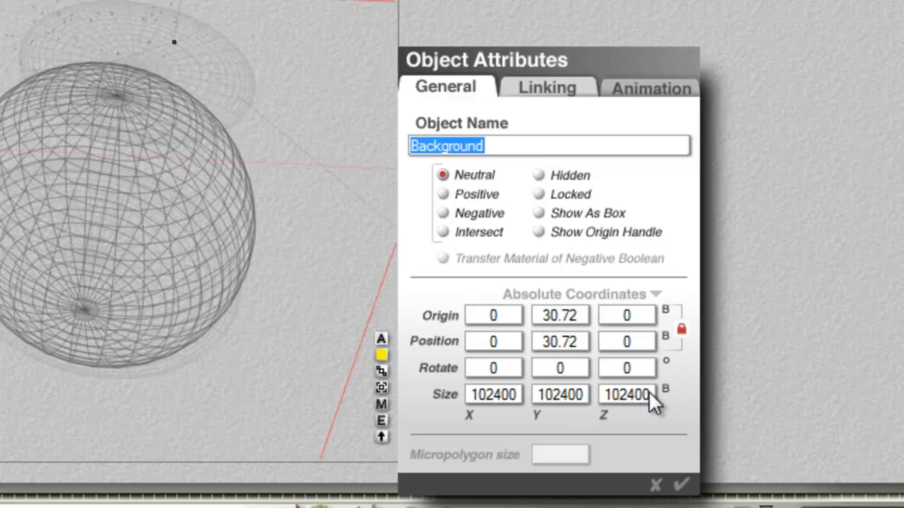
click(680, 484)
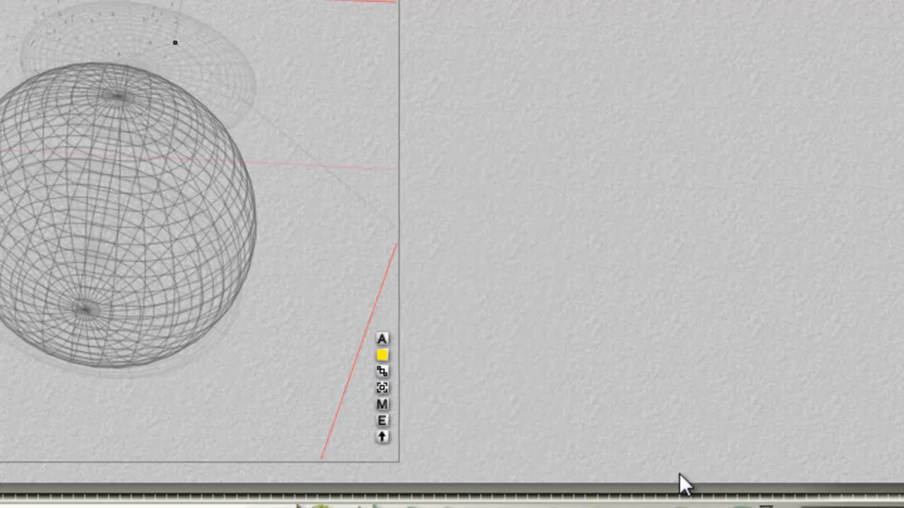
click(33, 213)
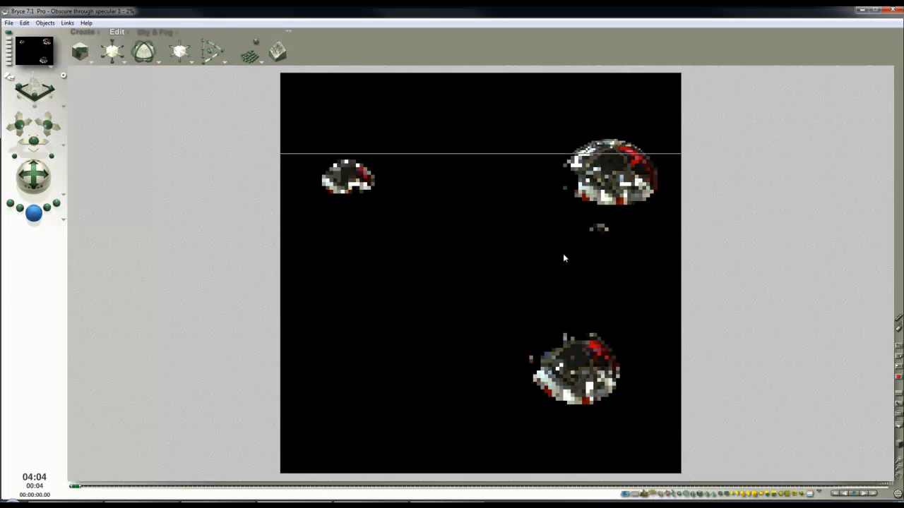
click(558, 200)
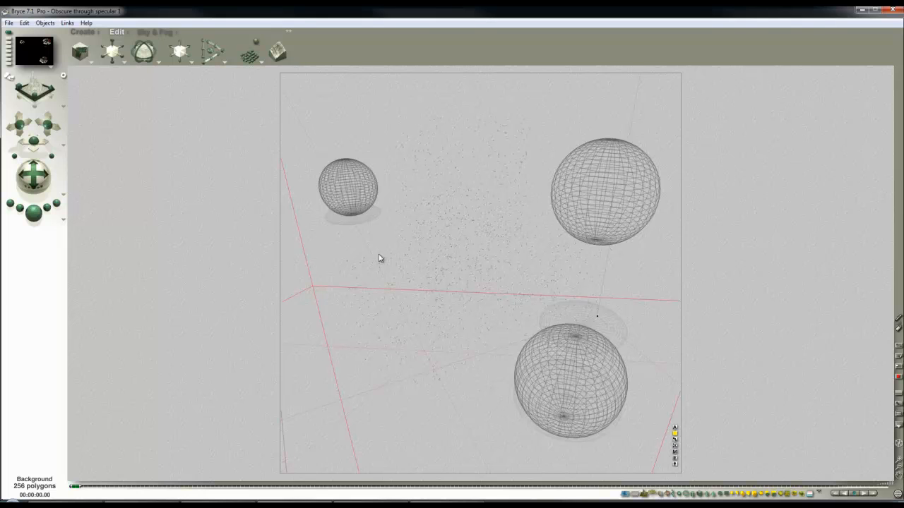
Check the Background light's material, then set the HDRI Specularity to 100 in the Sky Lab and run a test render
click(675, 453)
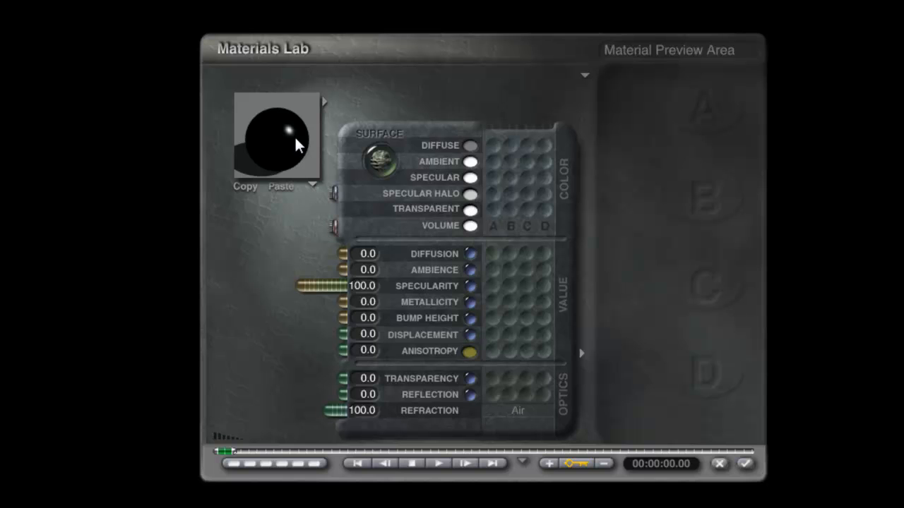
click(746, 463)
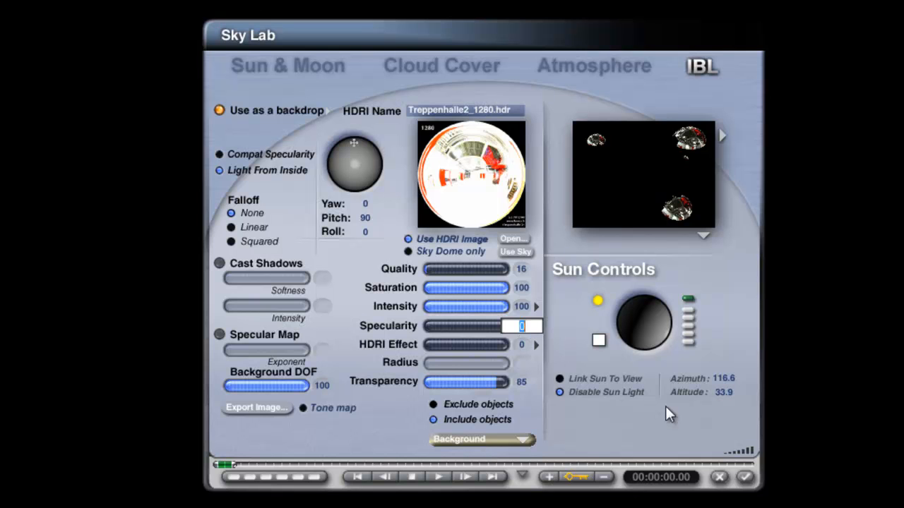
text(00)
key(Return)
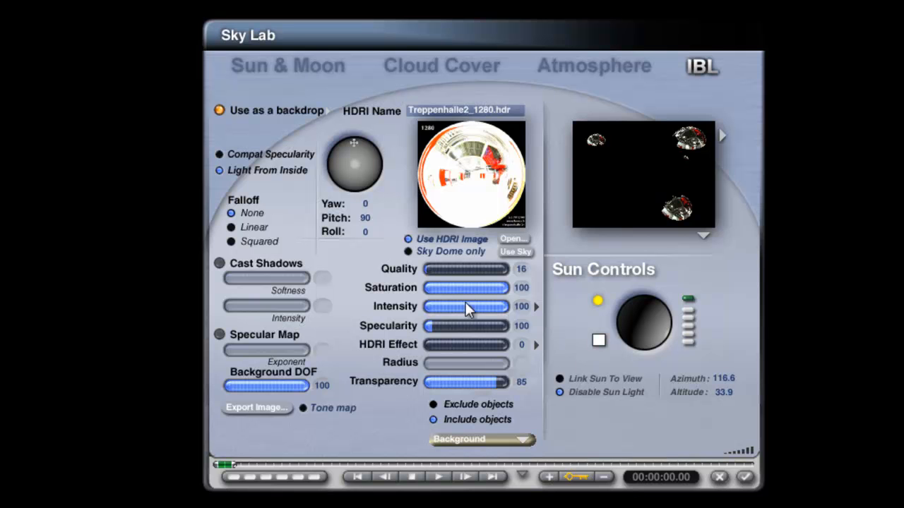
click(535, 304)
click(581, 321)
click(747, 478)
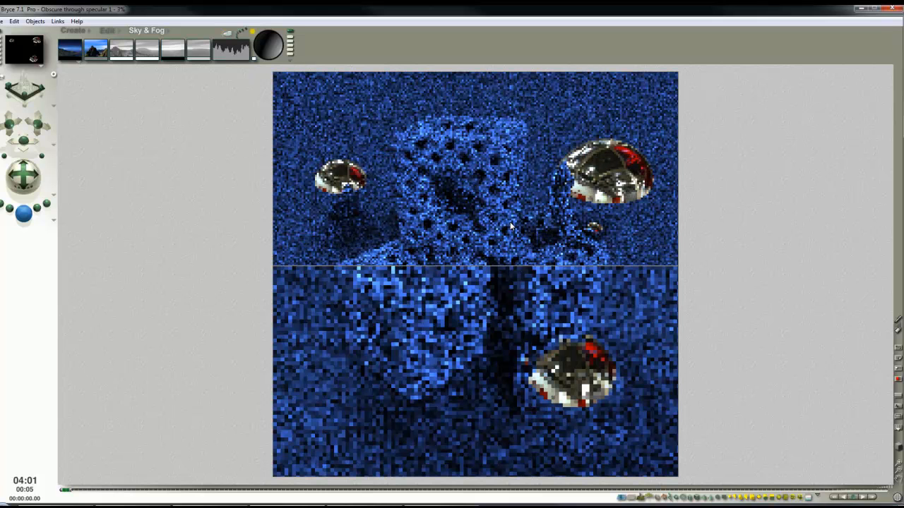
click(549, 236)
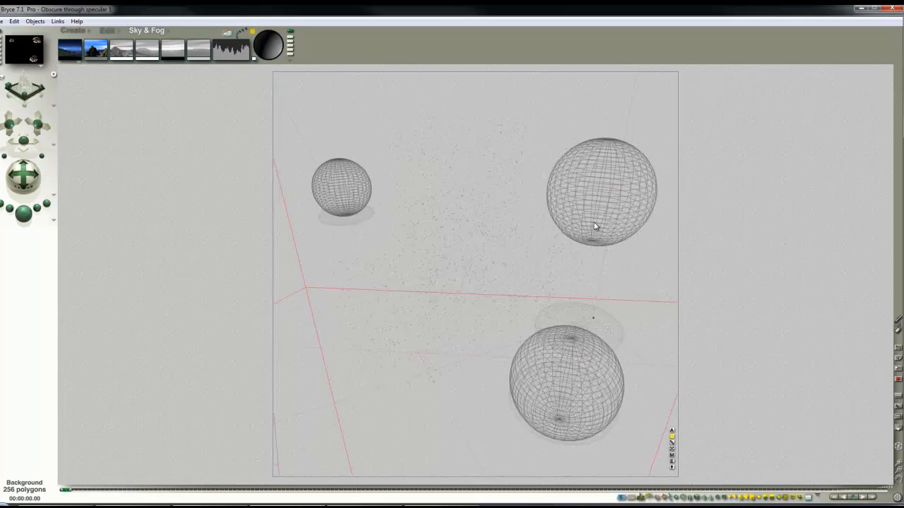
Select Sphere 3 together with the Background light and apply the light's specular material to both
right_click(634, 172)
click(640, 175)
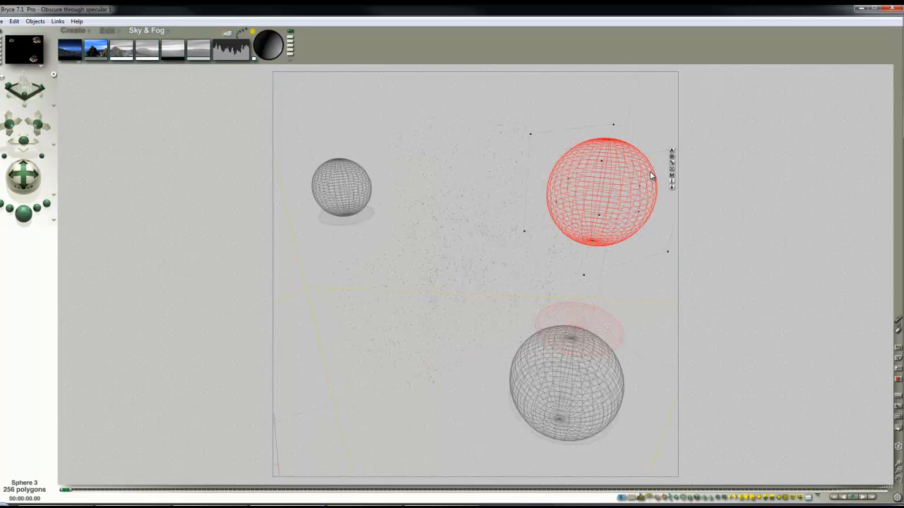
right_click(652, 276)
click(666, 278)
right_click(626, 185)
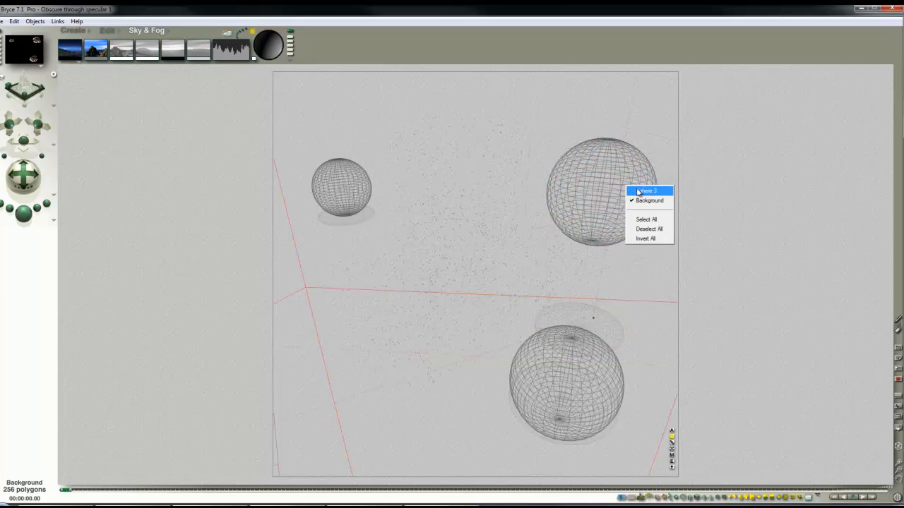
click(639, 191)
click(671, 455)
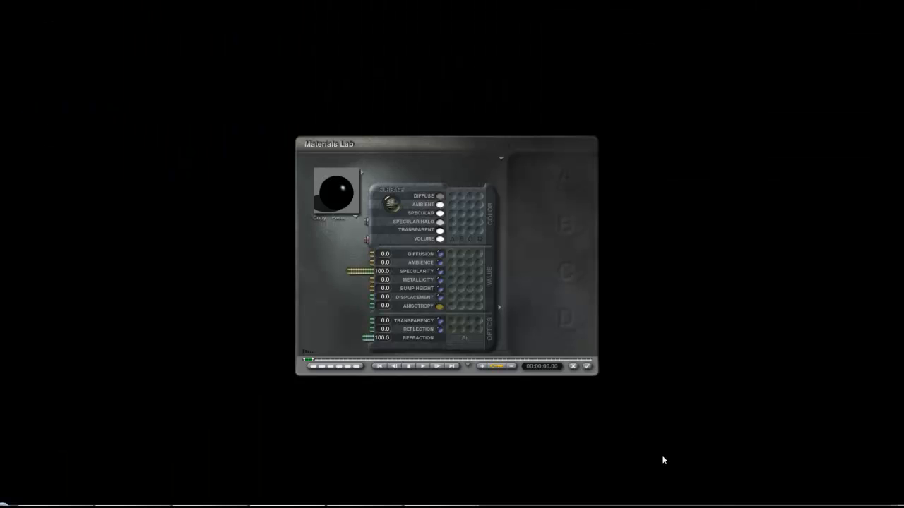
click(589, 368)
Select only Sphere 3, rename it Background and run a test render
right_click(622, 192)
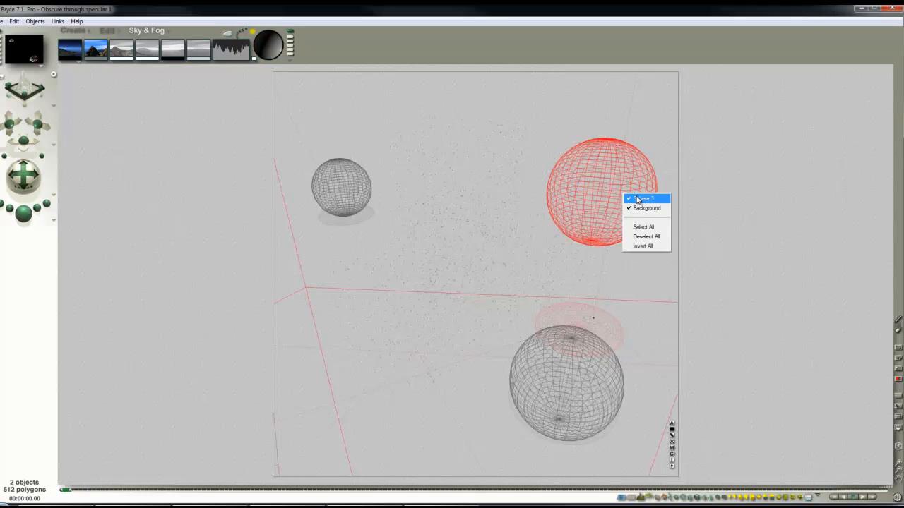
click(638, 199)
click(672, 153)
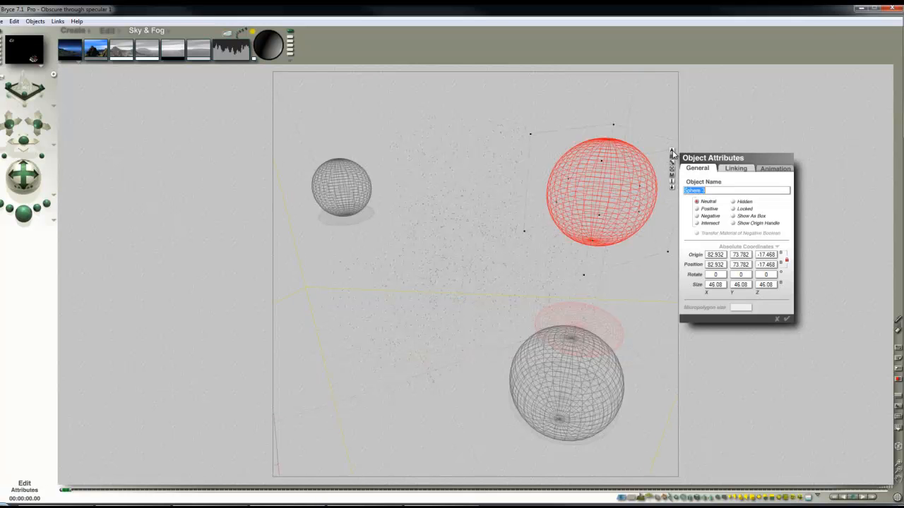
text(Background)
key(Return)
click(25, 213)
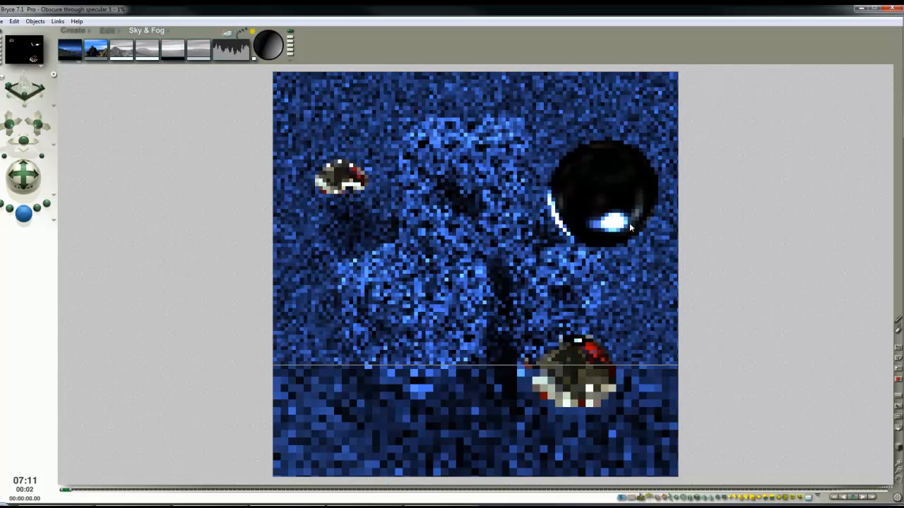
click(623, 221)
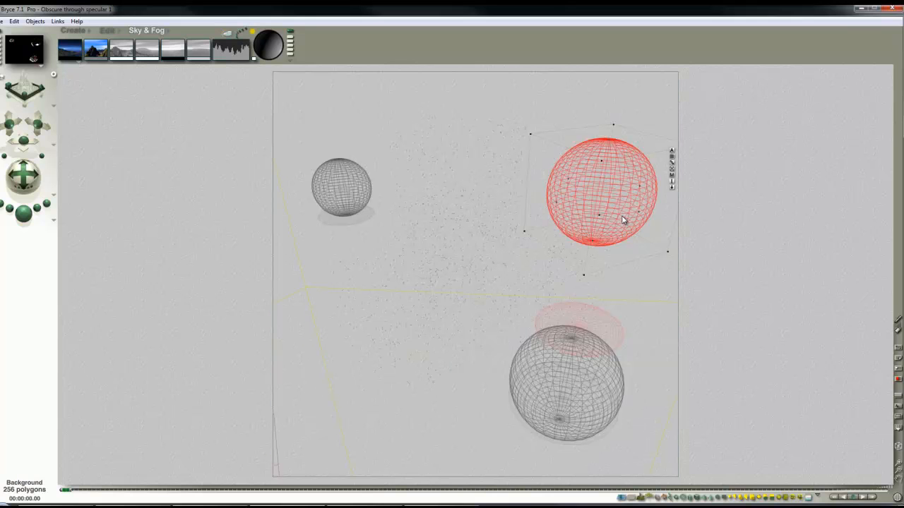
Set the Specular Halo color of both Background objects to white (255, 255, 255) and run a test render
right_click(652, 288)
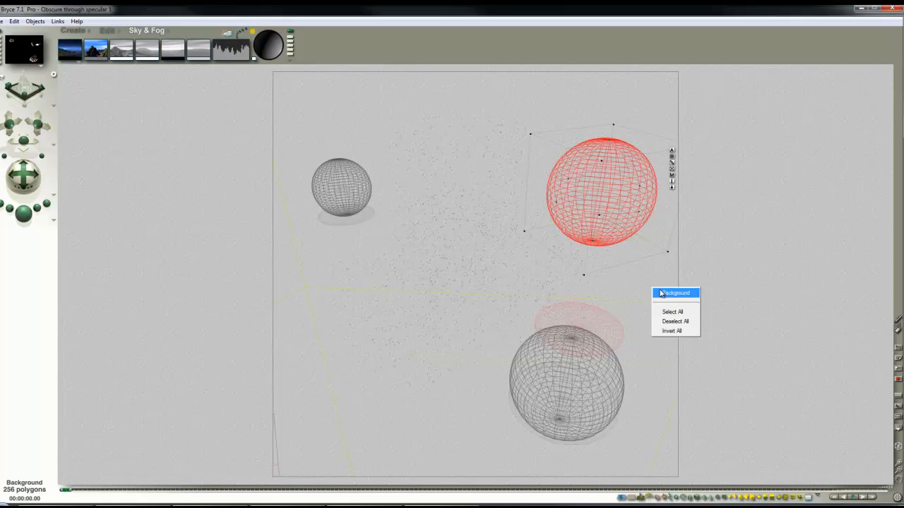
click(661, 293)
click(672, 448)
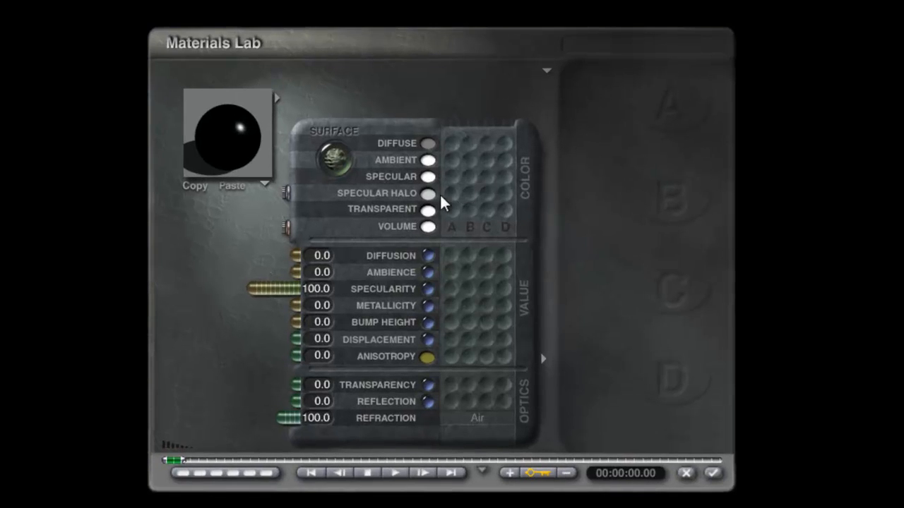
click(430, 197)
drag(504, 257, 647, 265)
drag(527, 284, 619, 280)
drag(549, 241, 581, 240)
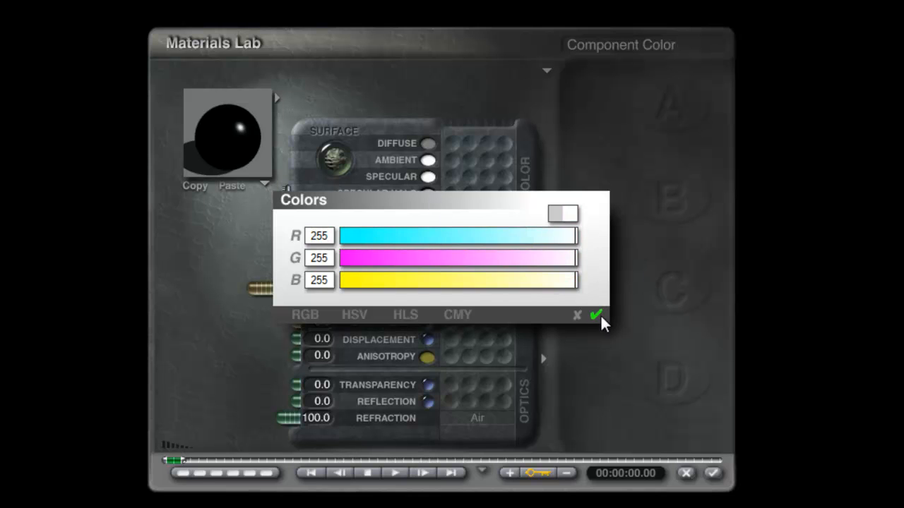
click(597, 315)
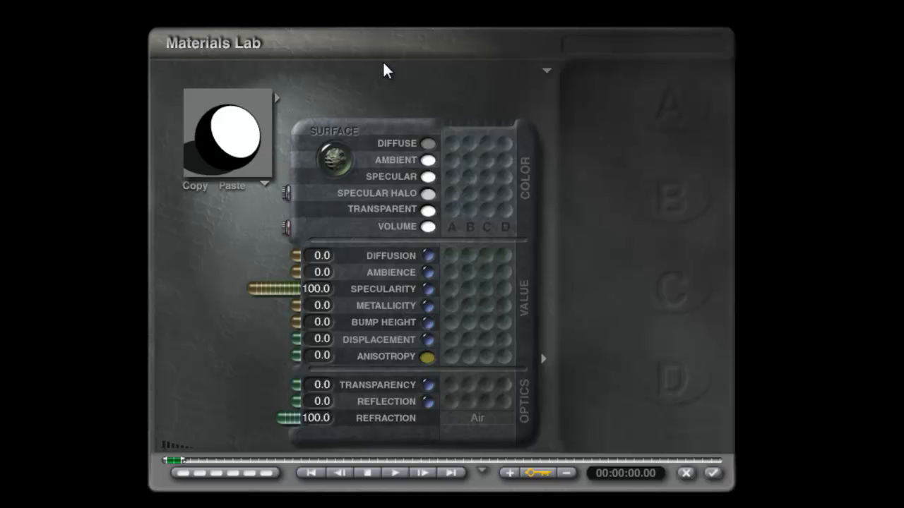
click(713, 473)
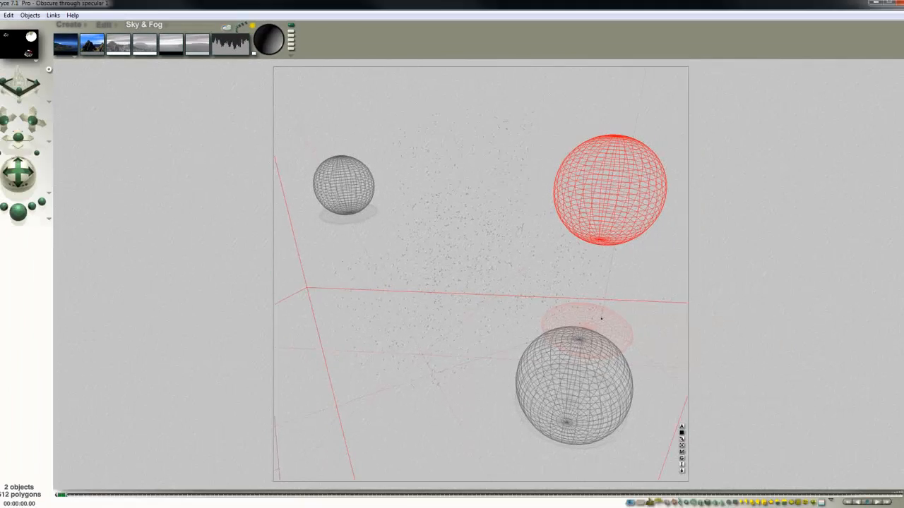
click(19, 214)
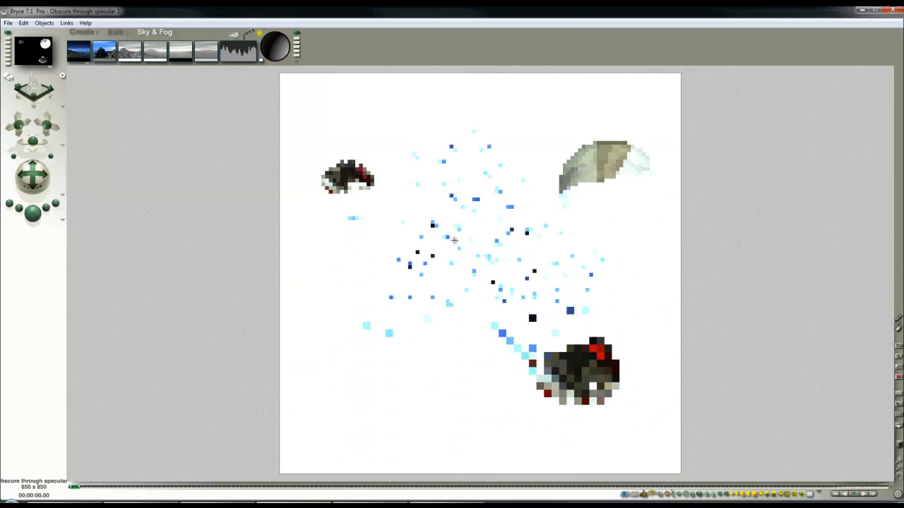
Set the HDRI Specularity to 10 in the Sky Lab and run a test render
click(233, 35)
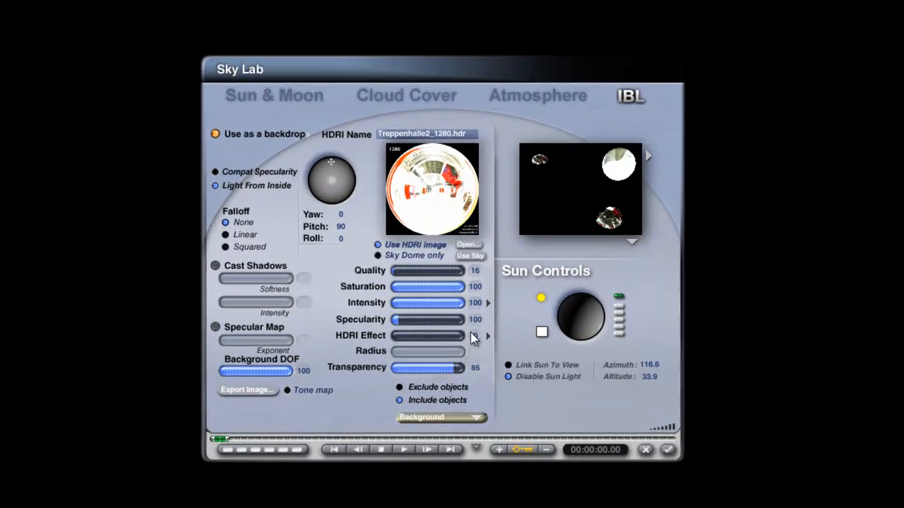
click(473, 294)
text(1)
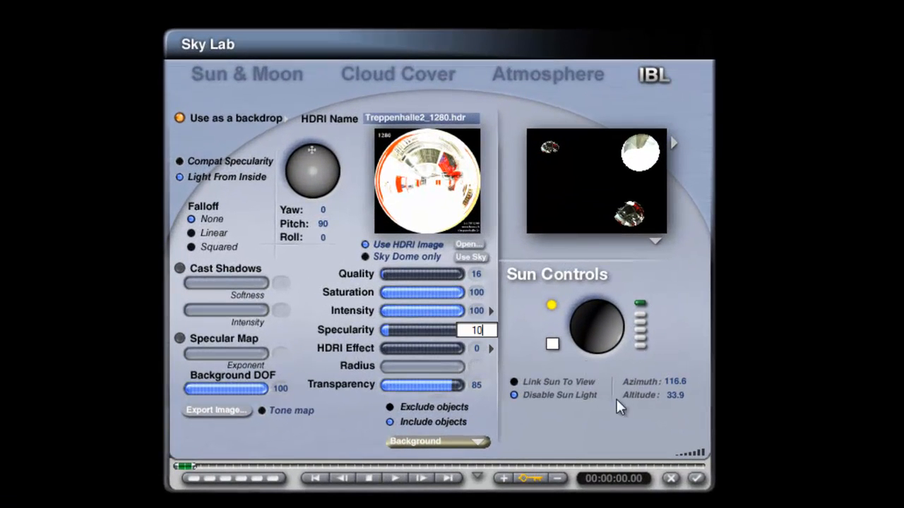
text(0)
key(Return)
click(695, 480)
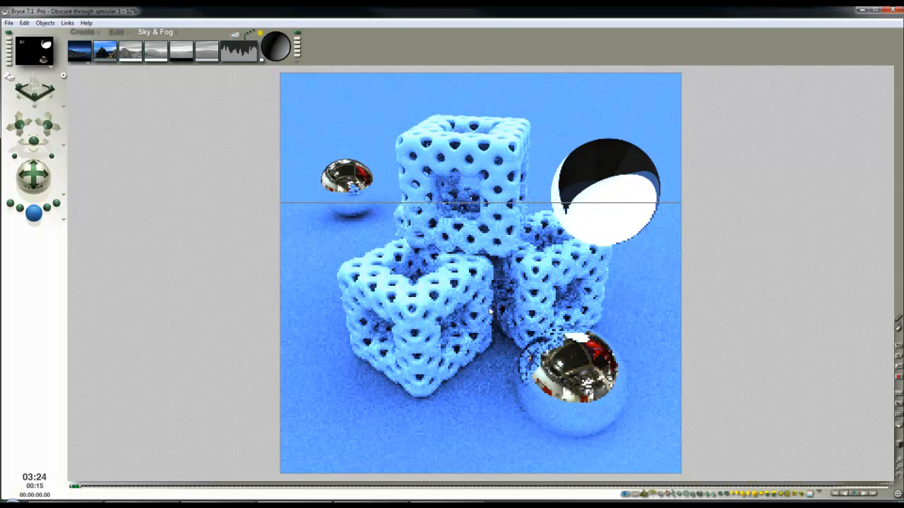
click(606, 202)
Select only the Background sphere, enlarge it until it encloses the scene, and run a test render before returning to wireframe
right_click(615, 194)
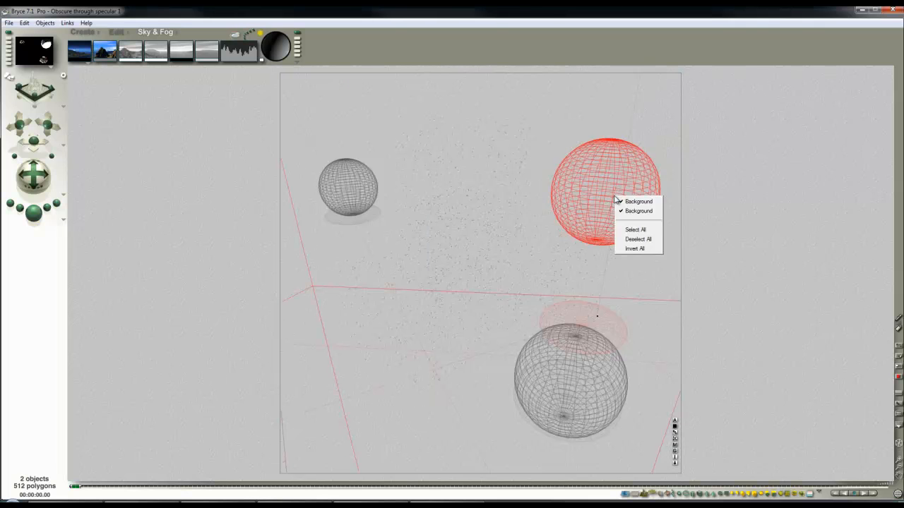
click(631, 200)
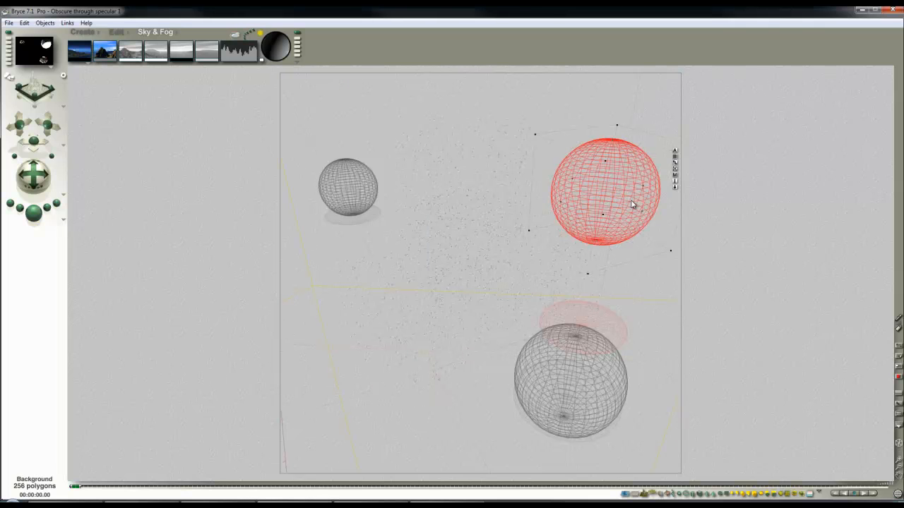
click(117, 32)
drag(112, 53, 113, 54)
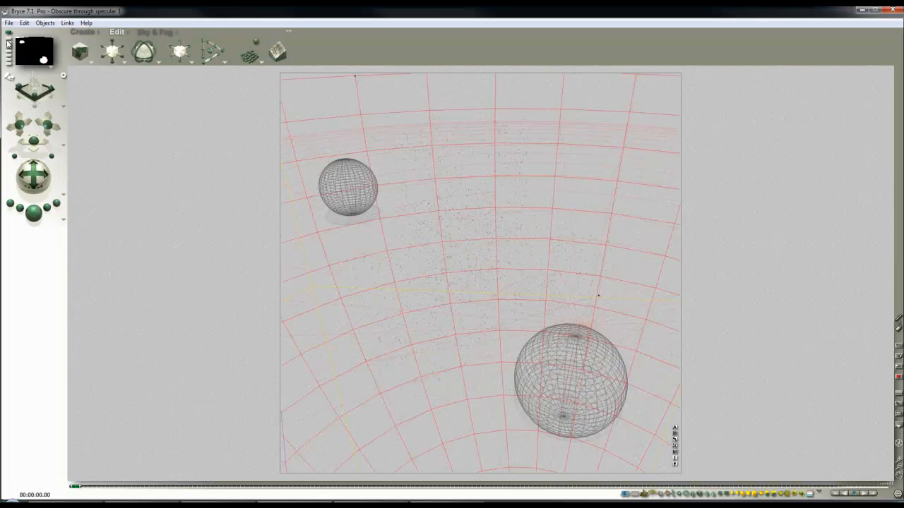
drag(34, 176, 34, 203)
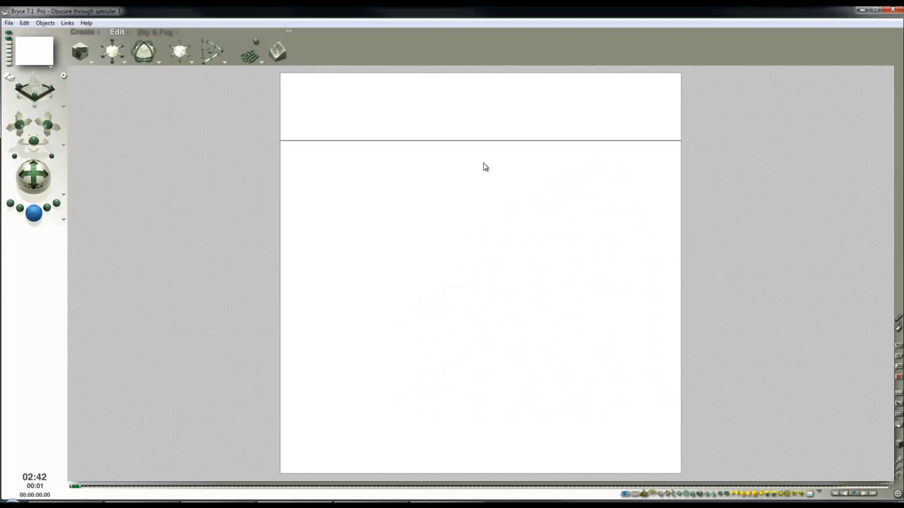
click(519, 170)
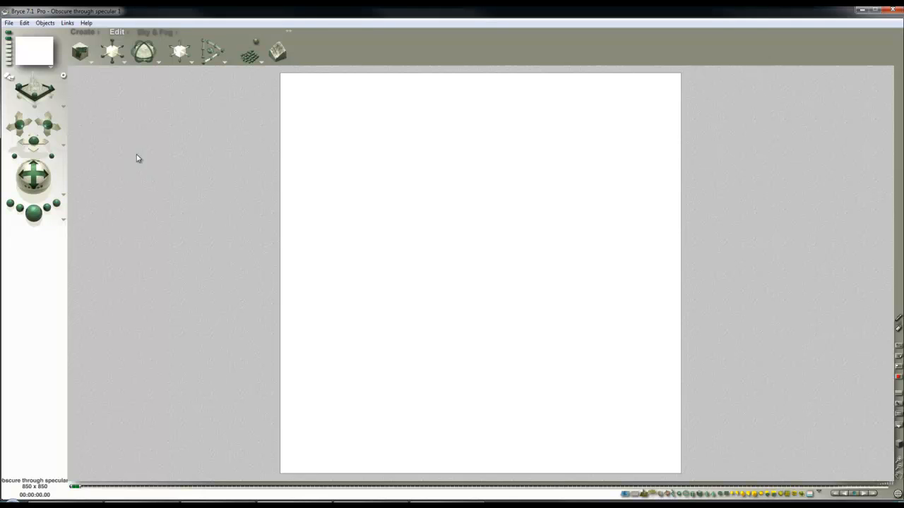
click(8, 40)
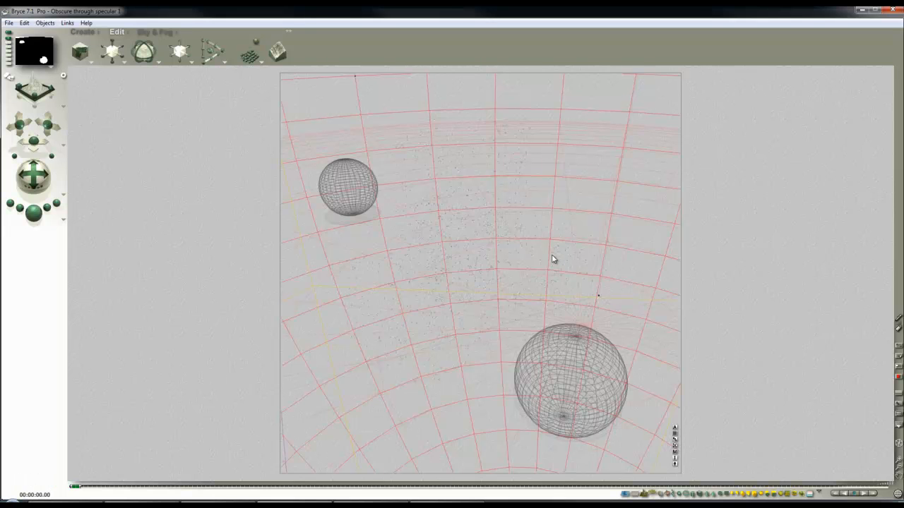
Undo the enlargement of the Background sphere and rename that sphere other
key(ctrl+z)
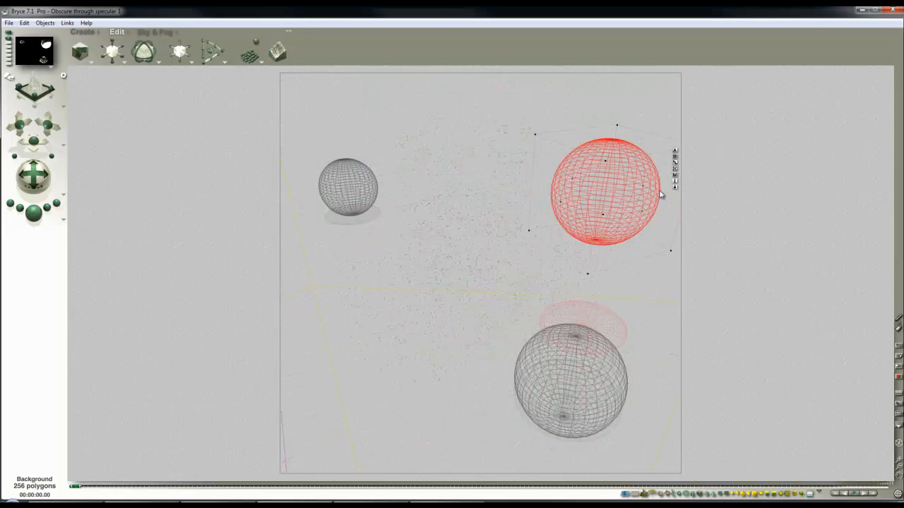
right_click(603, 355)
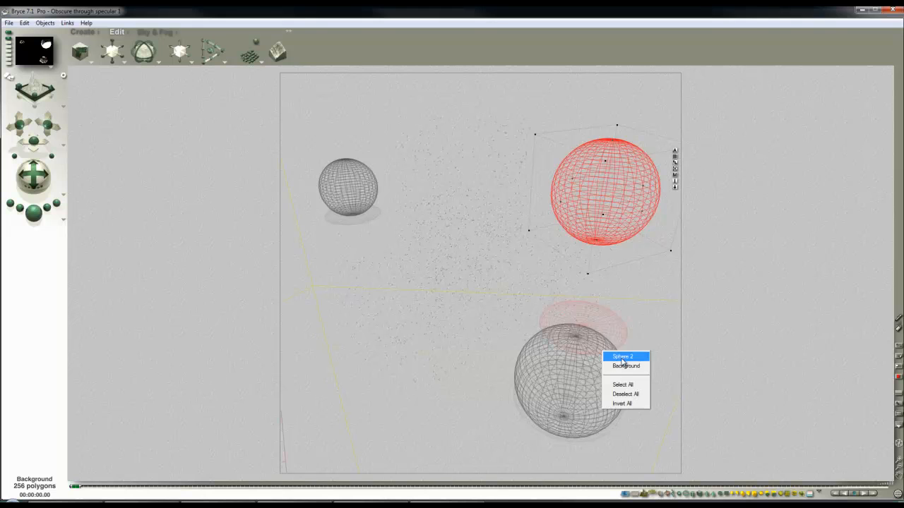
click(675, 153)
click(732, 189)
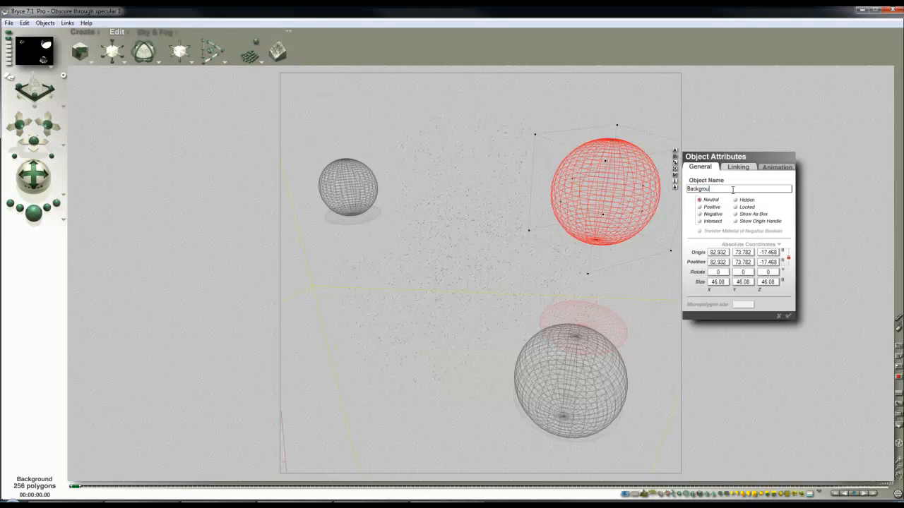
key(Return)
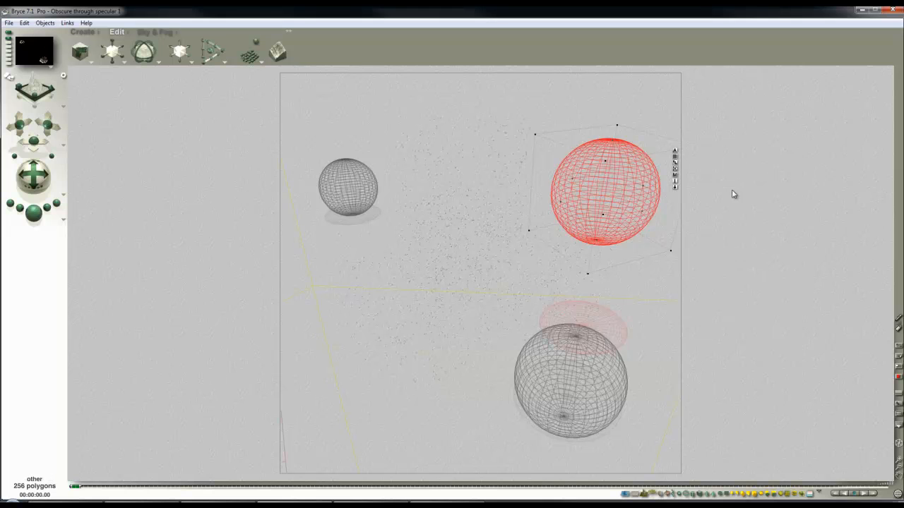
Select Sphere 2 together with other, give both the same mirror material with Reflection 100, run a test render and return to wireframe
right_click(573, 399)
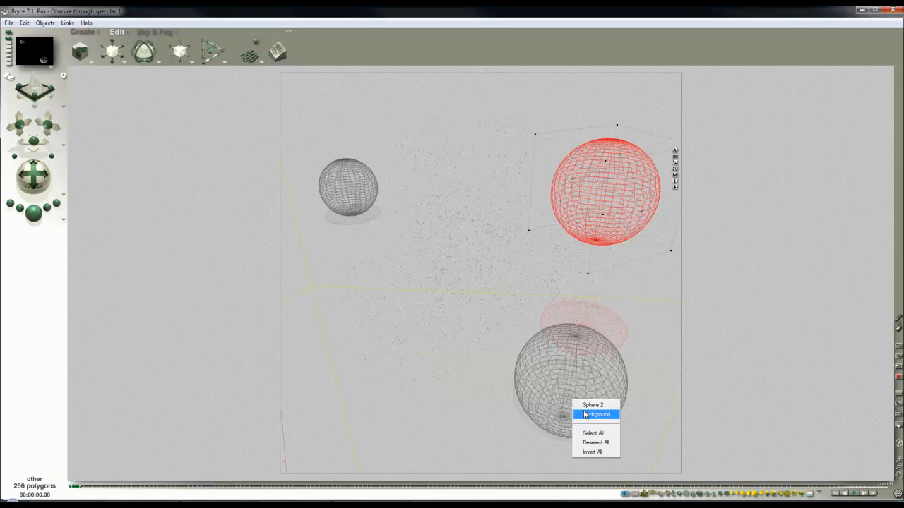
click(591, 405)
right_click(622, 205)
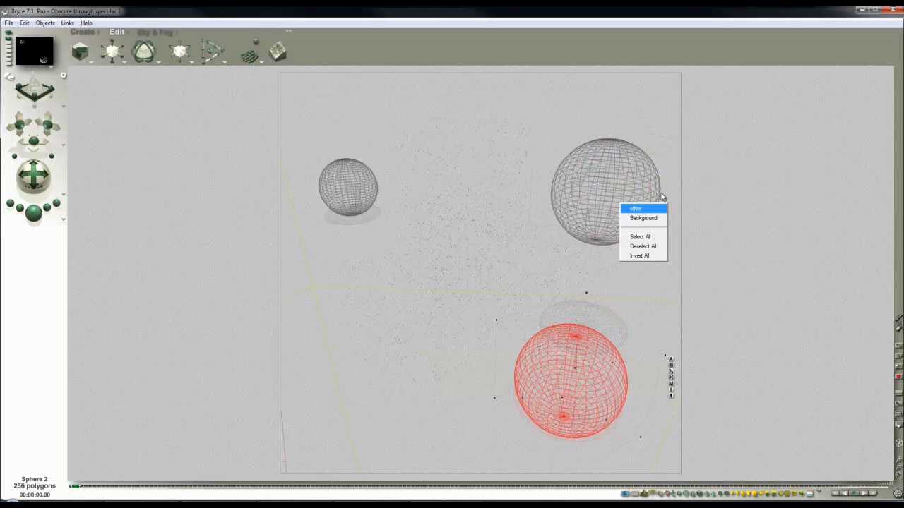
right_click(664, 374)
click(681, 379)
click(674, 201)
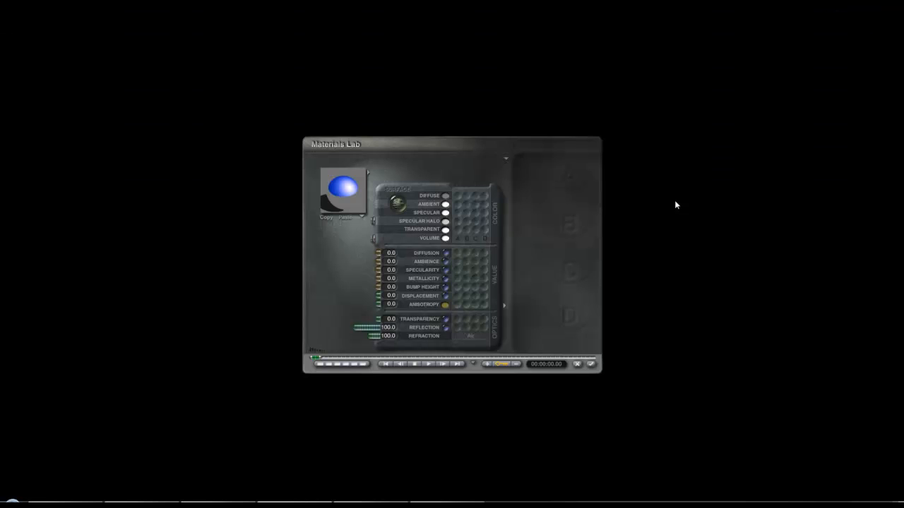
click(591, 365)
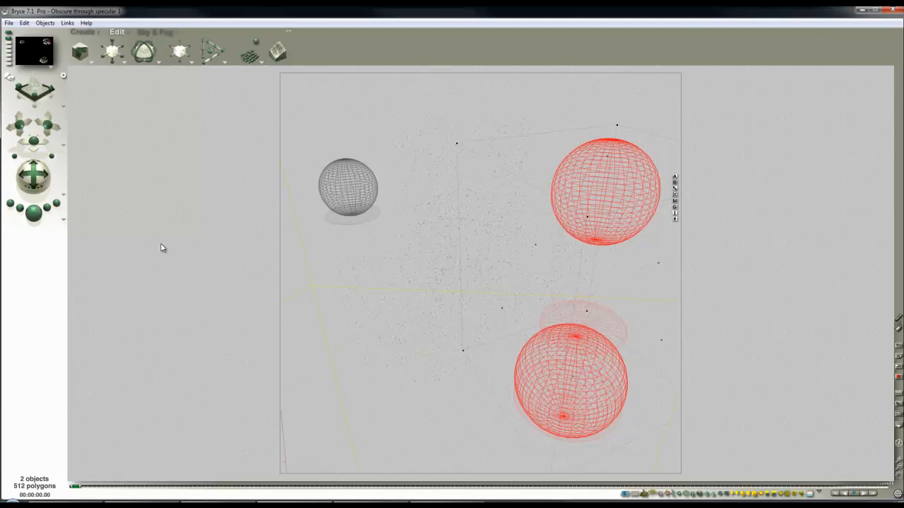
click(33, 211)
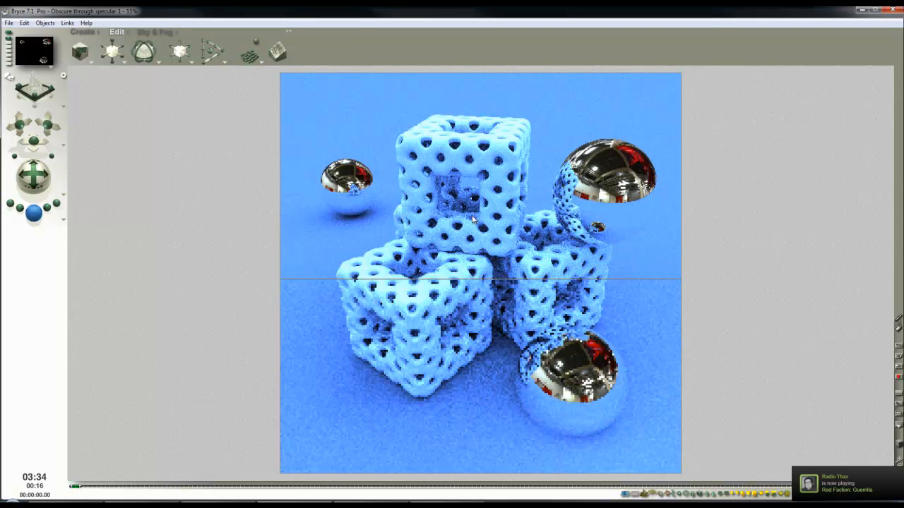
click(471, 198)
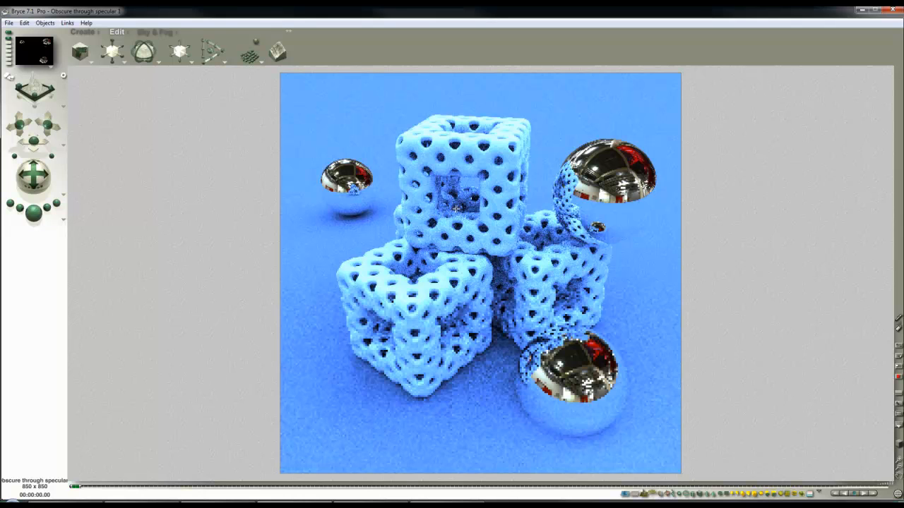
key(Escape)
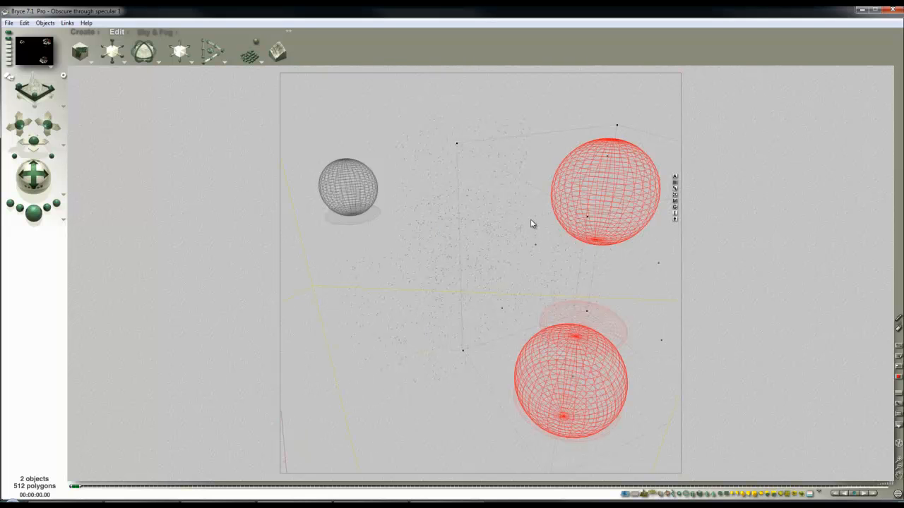
Select only the remaining Background object, set its material Anisotropy to 100 and run a test render
right_click(469, 134)
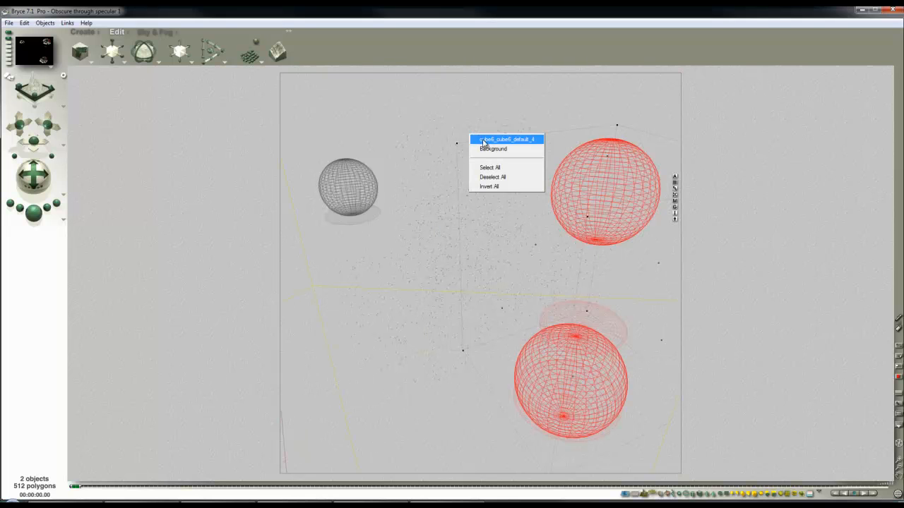
click(487, 148)
click(675, 455)
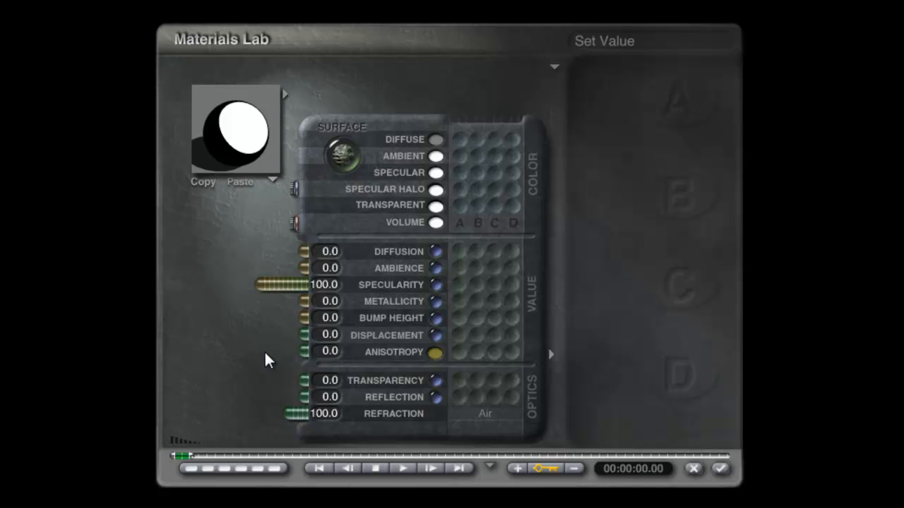
drag(305, 351, 173, 353)
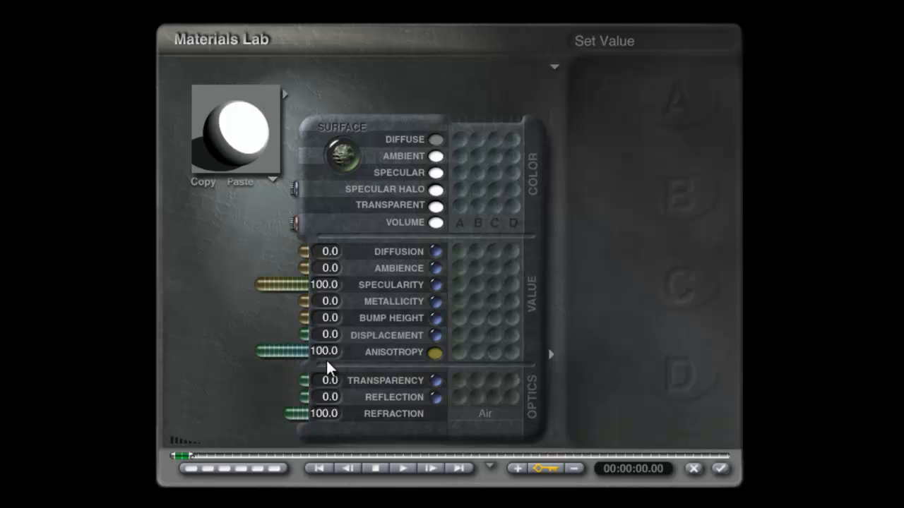
drag(250, 141, 231, 130)
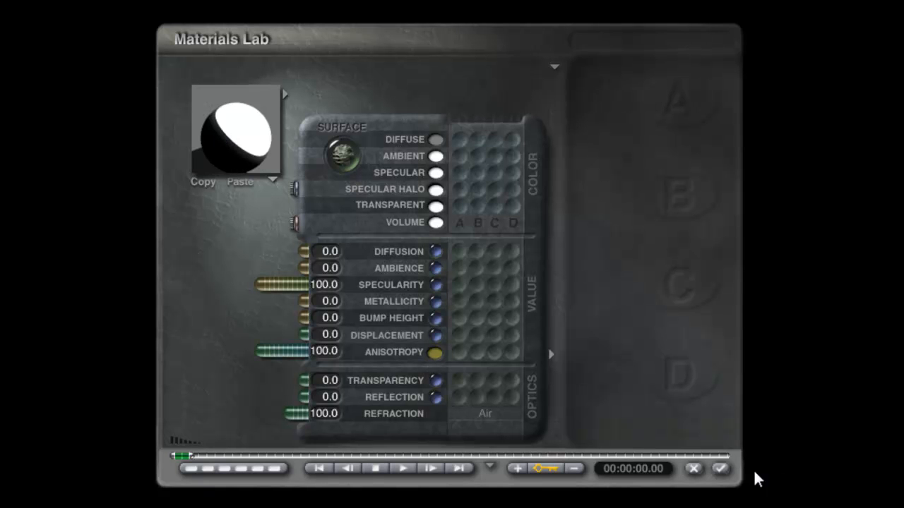
click(720, 468)
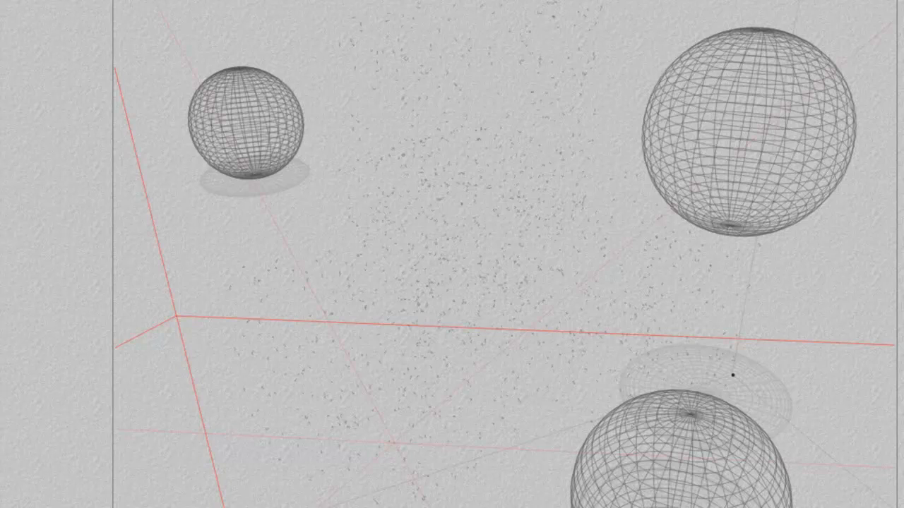
key(ctrl+r)
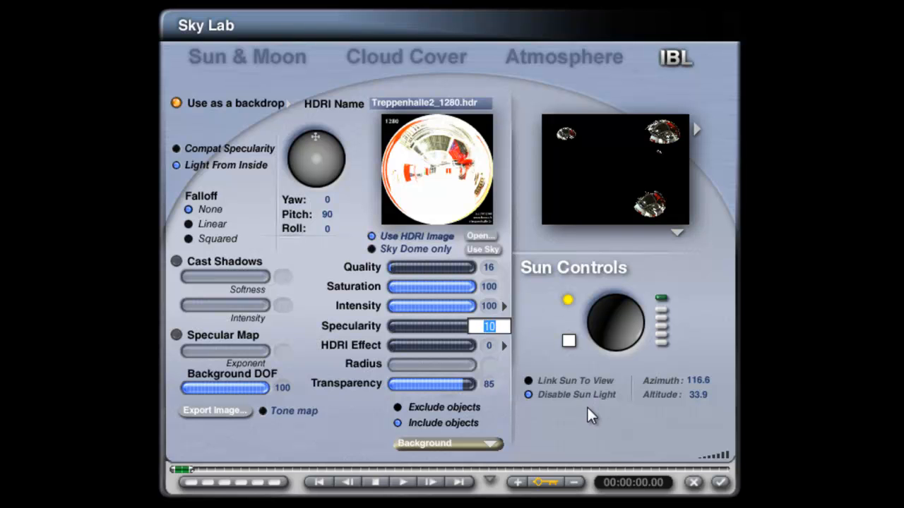
Set the HDRI Specularity to 2 in the Sky Lab and run a test render
text(2)
key(Return)
click(710, 483)
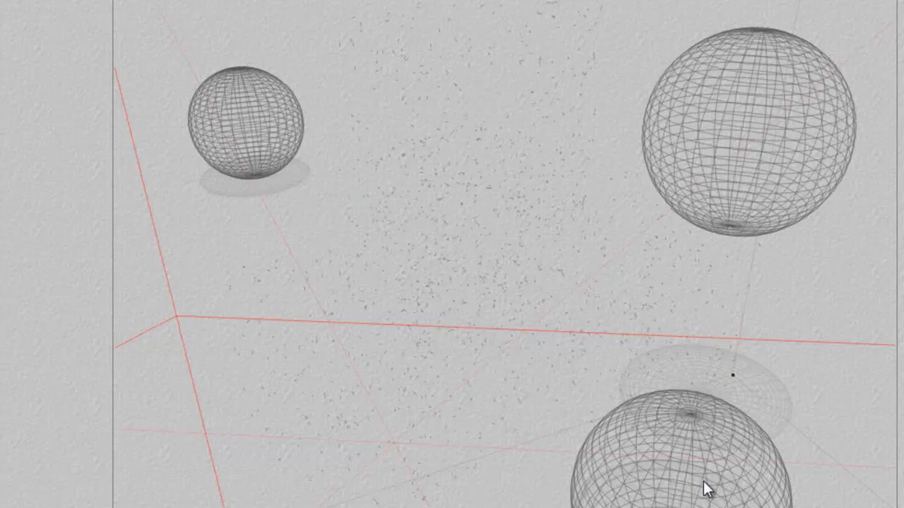
click(200, 503)
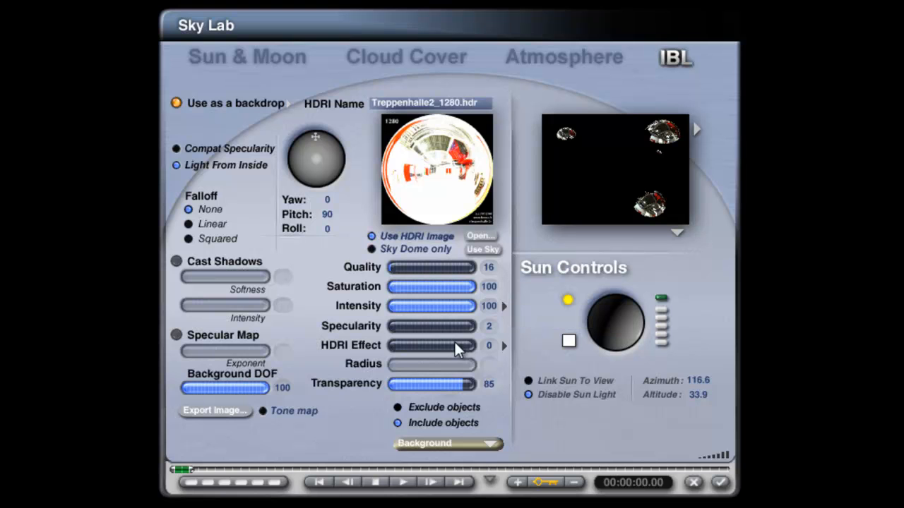
Raise the HDRI Specularity to 1000 in the Sky Lab and run a test render
drag(403, 326, 470, 327)
click(721, 483)
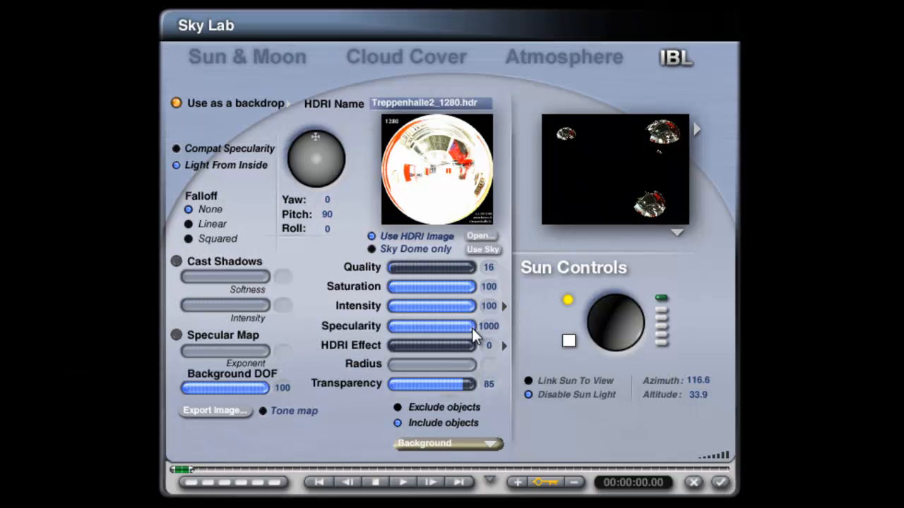
click(720, 483)
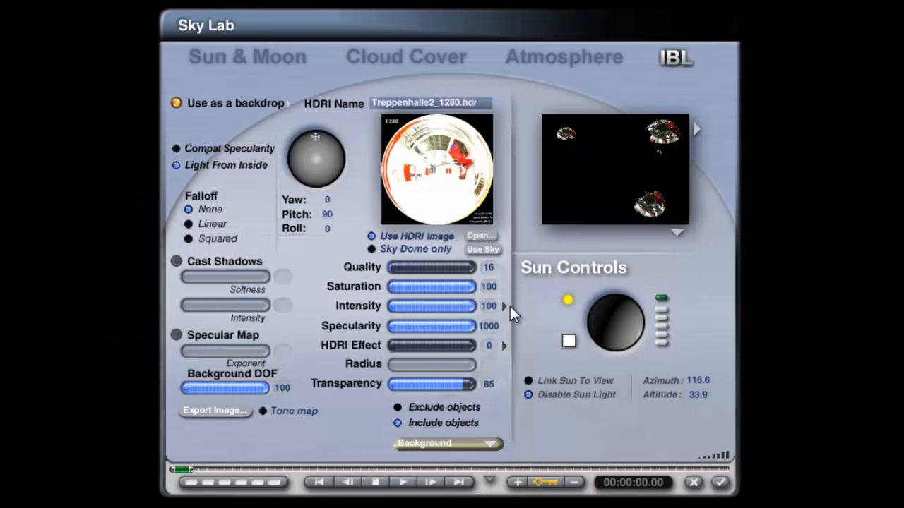
Lower the HDRI Intensity to 24 and change the display option of the HDRI backdrop in the Sky Lab
click(507, 305)
click(531, 317)
drag(429, 308, 408, 308)
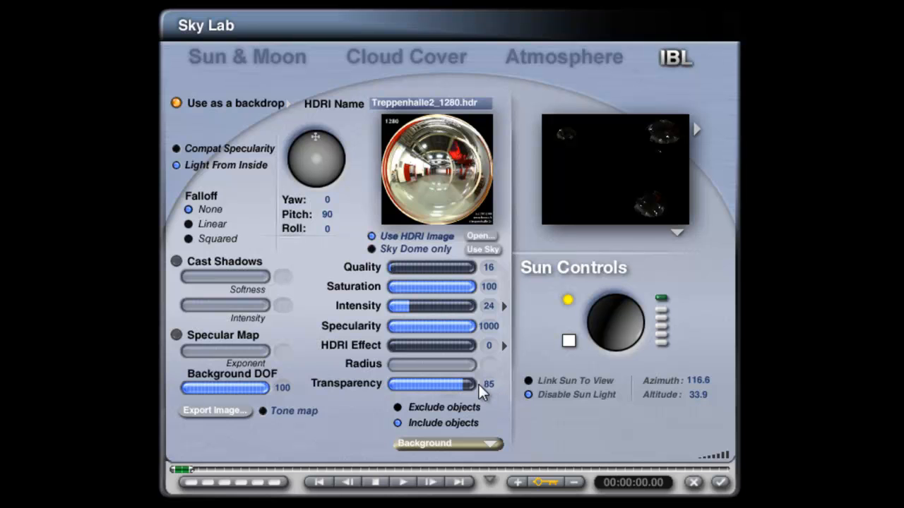
click(289, 103)
click(352, 150)
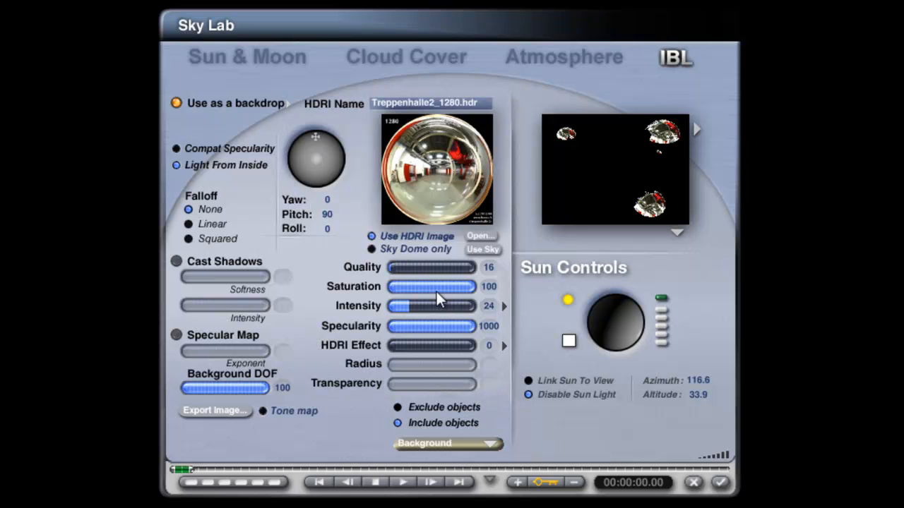
Test the lighting with HDRI Specularity at 422 and again at 275, rendering after each change
drag(411, 331, 424, 328)
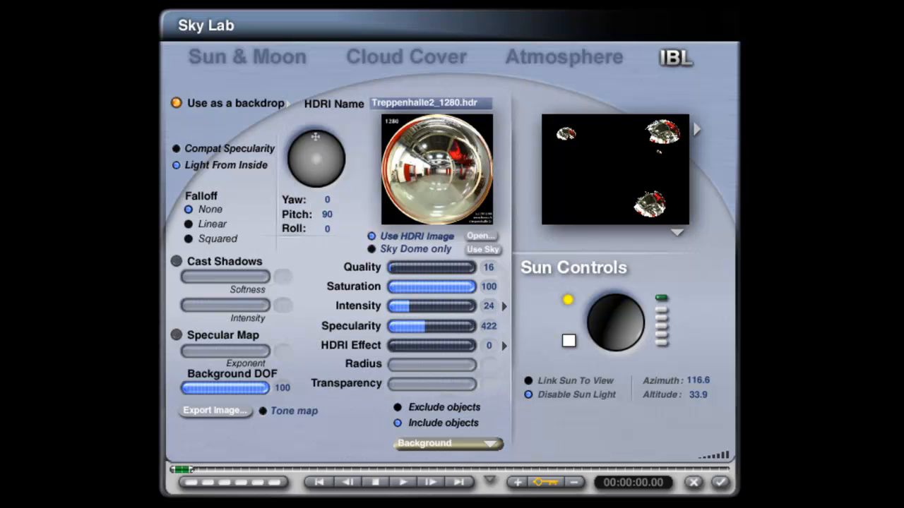
click(721, 482)
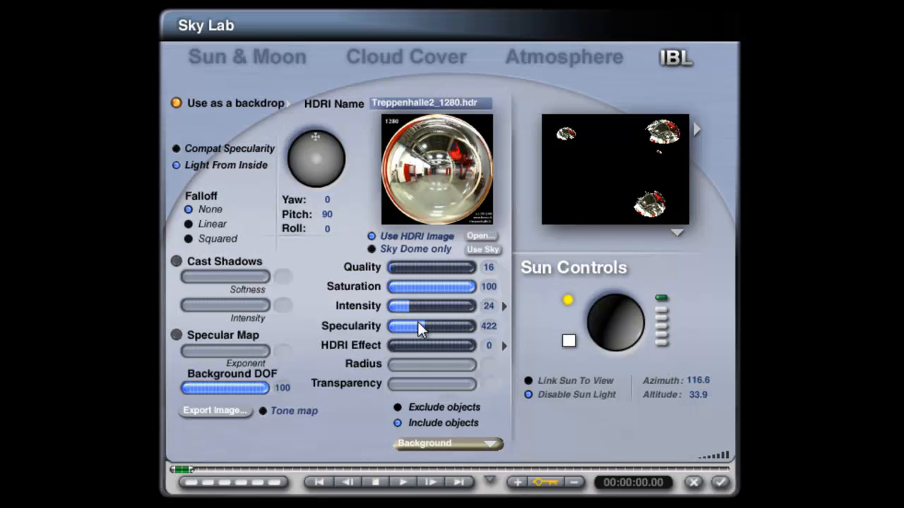
drag(418, 329, 415, 333)
click(720, 483)
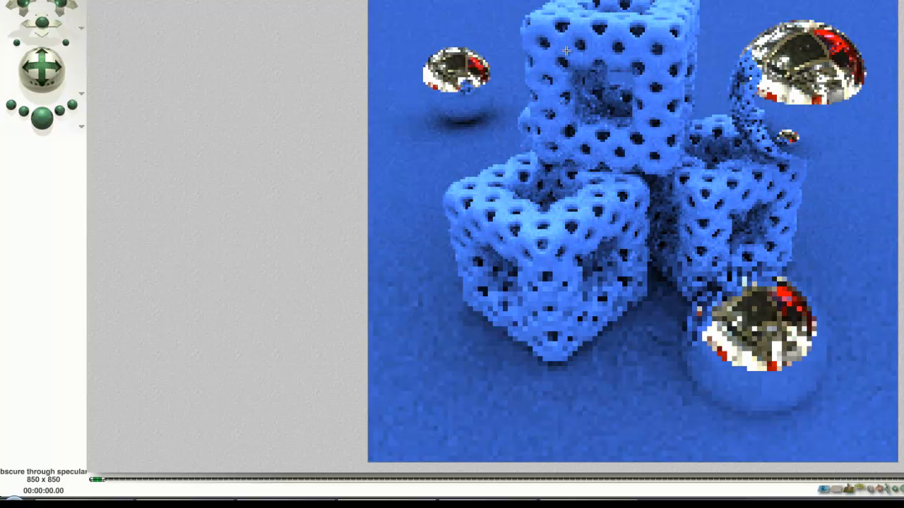
Reduce the HDRI Saturation to 55 in the Sky Lab and run a test render
click(566, 1)
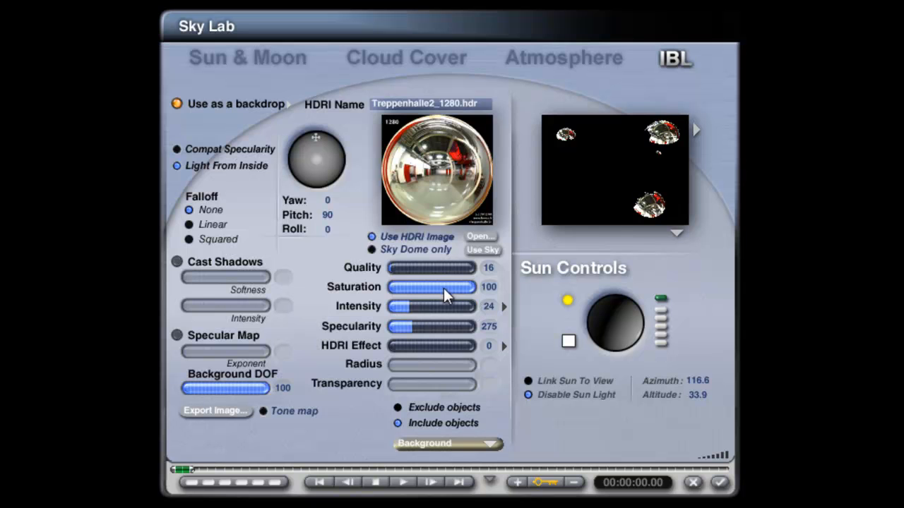
mouse_move(444, 288)
mouse_down()
mouse_move(422, 288)
mouse_move(441, 285)
mouse_move(440, 273)
mouse_up()
click(719, 482)
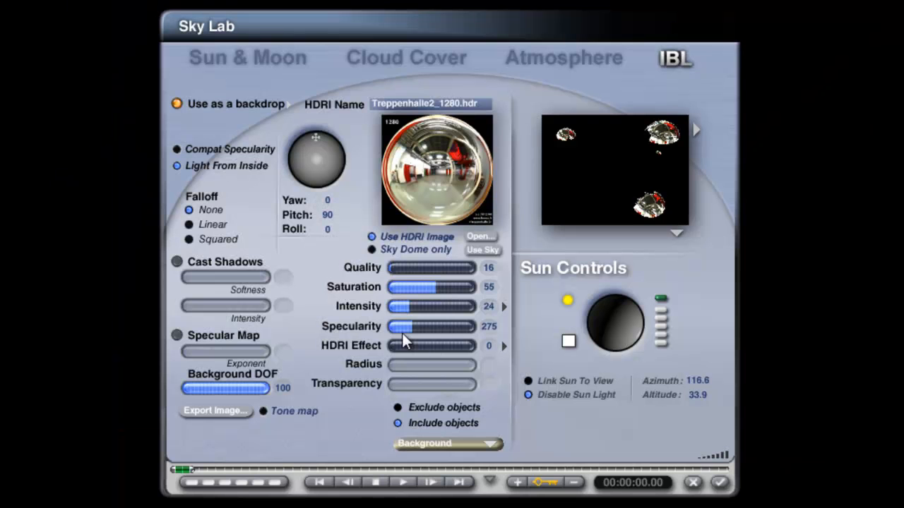
Set the HDRI Saturation to 67, test-render with Specularity 442, and reduce Specularity to 338 for another render
drag(402, 329, 427, 330)
drag(459, 289, 469, 287)
click(719, 482)
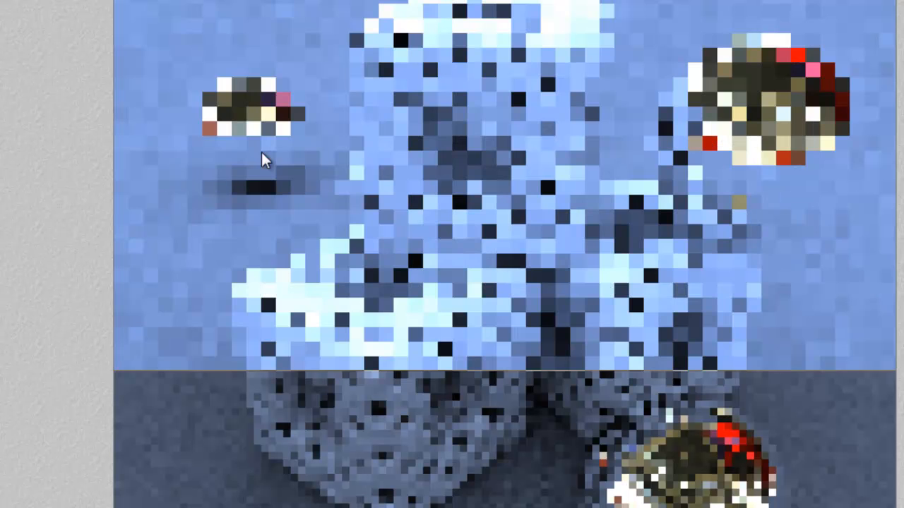
drag(572, 35, 636, 75)
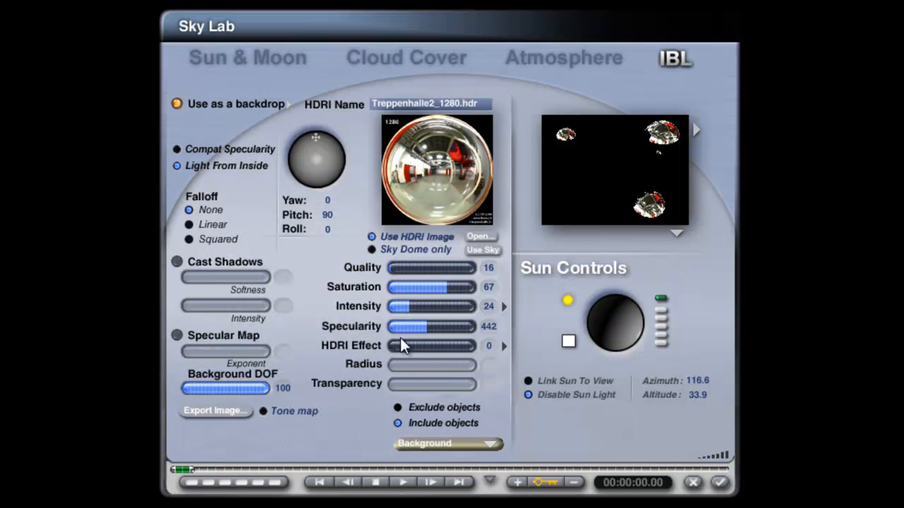
click(421, 326)
click(719, 483)
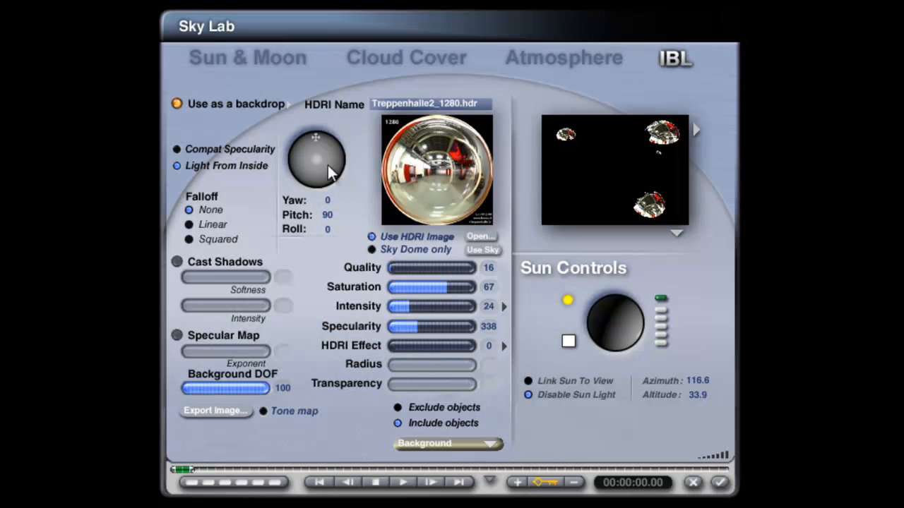
Turn off Light From Inside, switch to Exclude objects, and rotate the HDRI to yaw 85.8 and pitch 34.2
drag(328, 166, 320, 160)
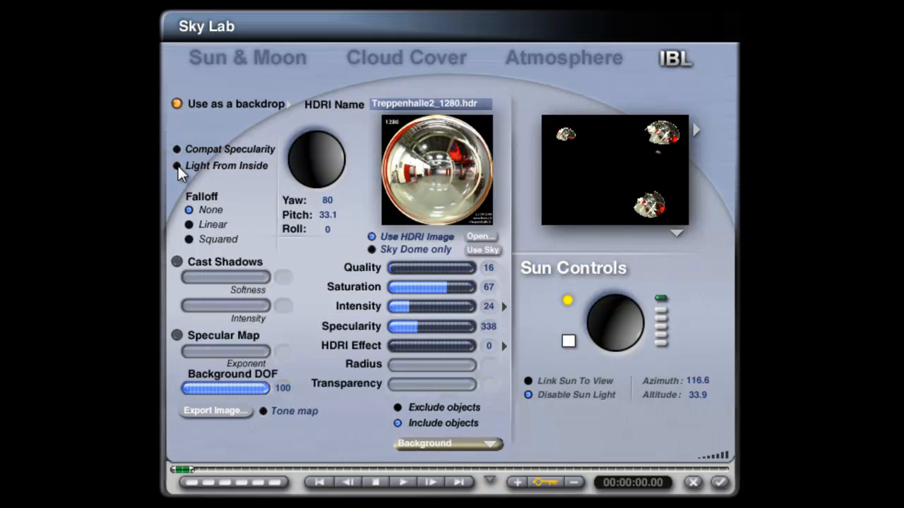
drag(399, 342, 452, 377)
text(0)
key(Return)
drag(306, 159, 324, 155)
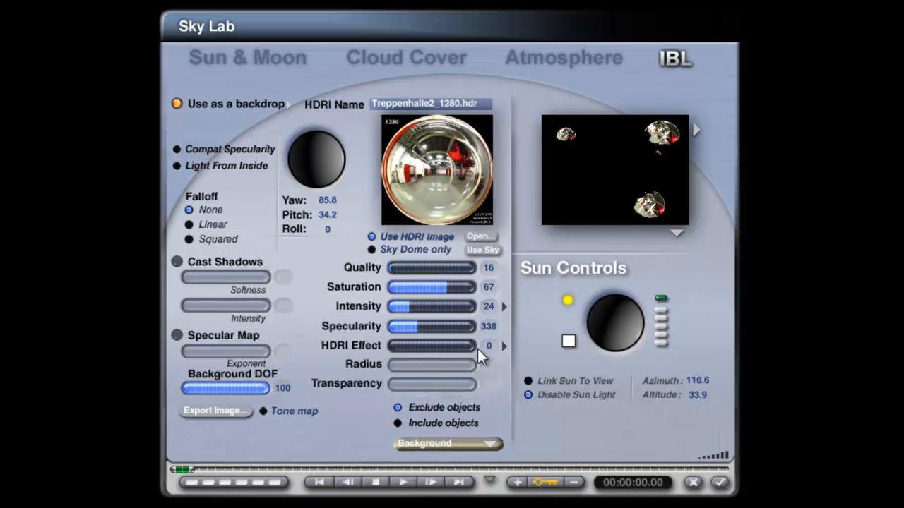
Set the HDRI Effect to 70 in the Sky Lab
drag(434, 351, 401, 349)
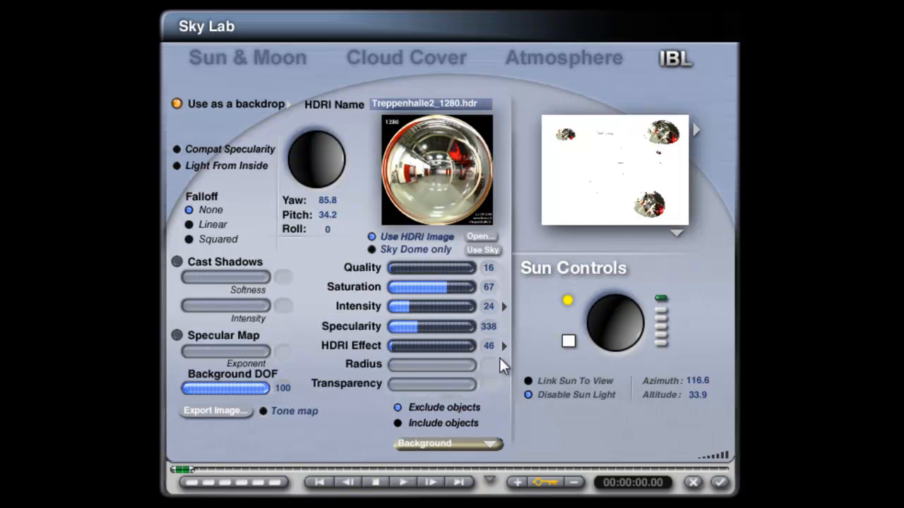
text(70)
key(Return)
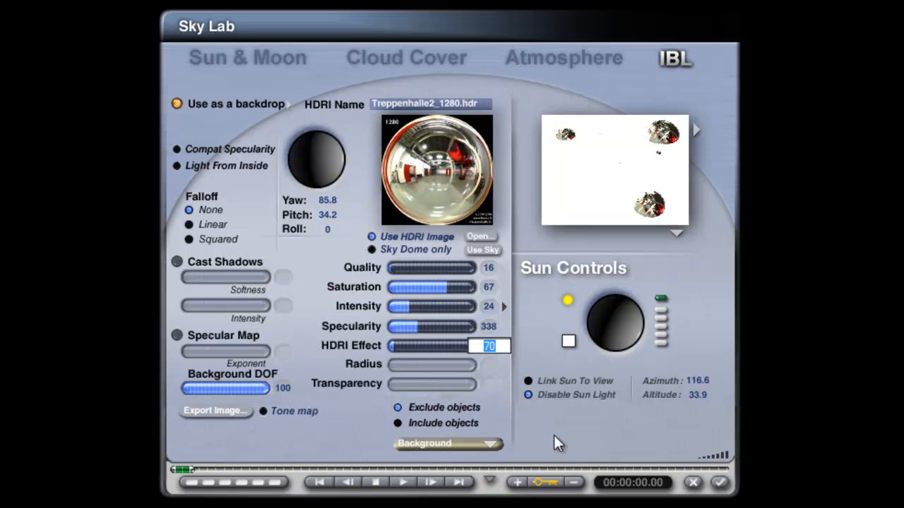
Set the HDRI Effect to 5 and rotate the HDRI to yaw 222.5 and pitch 50.4
text(5)
key(Return)
drag(298, 164, 280, 120)
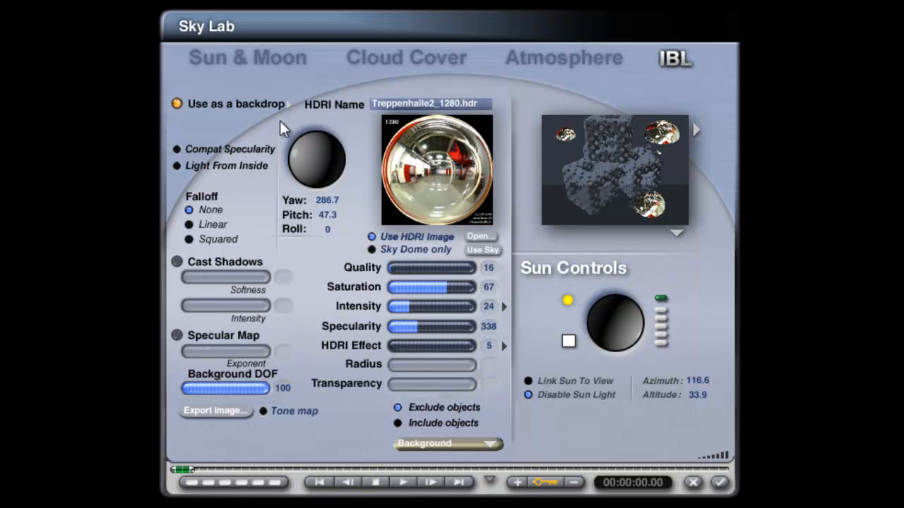
drag(300, 170, 301, 146)
drag(303, 144, 304, 161)
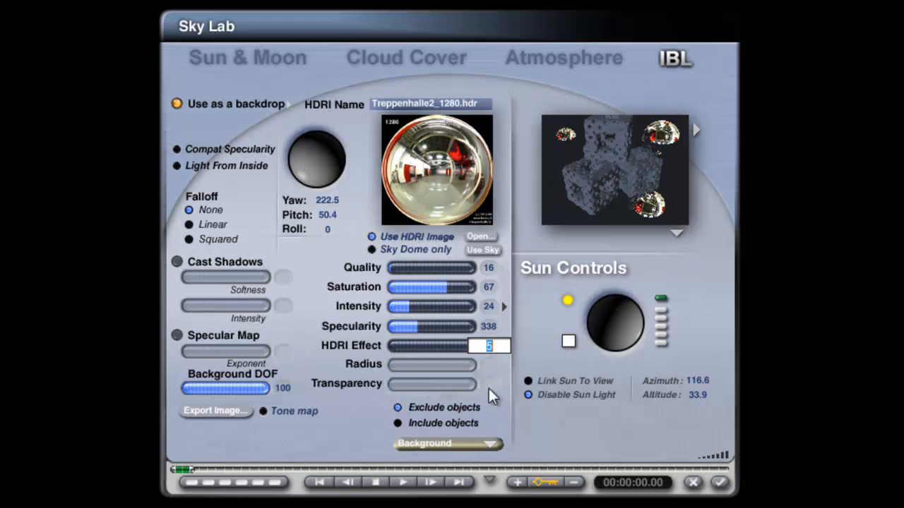
Try an HDRI Effect of 0, restore it to 5, and turn on Light From Inside with Include objects
text(0)
text(5)
key(Return)
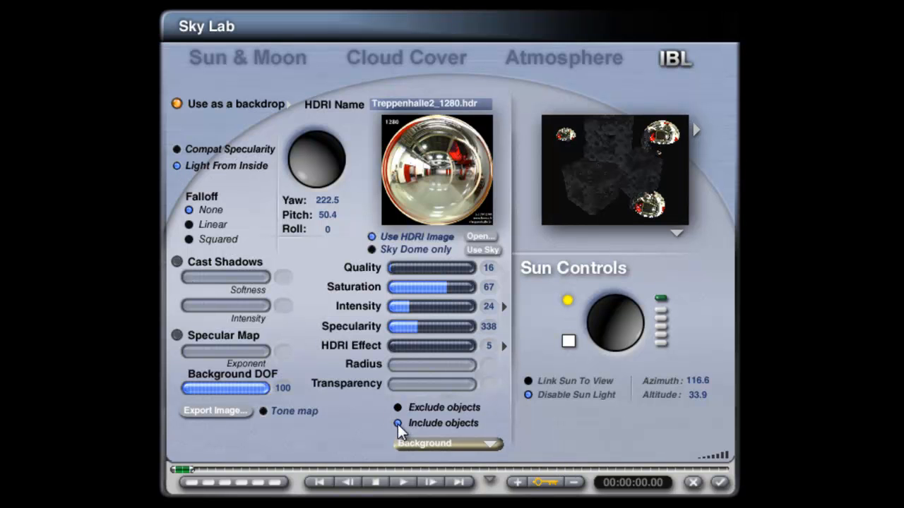
click(720, 483)
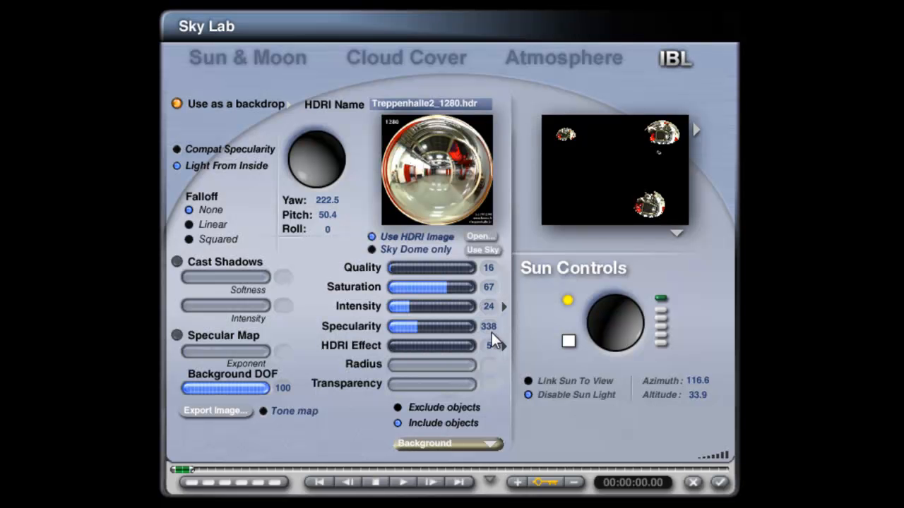
Raise the HDRI Specularity to 359 and apply the Sky Lab changes
drag(419, 331, 434, 329)
click(720, 483)
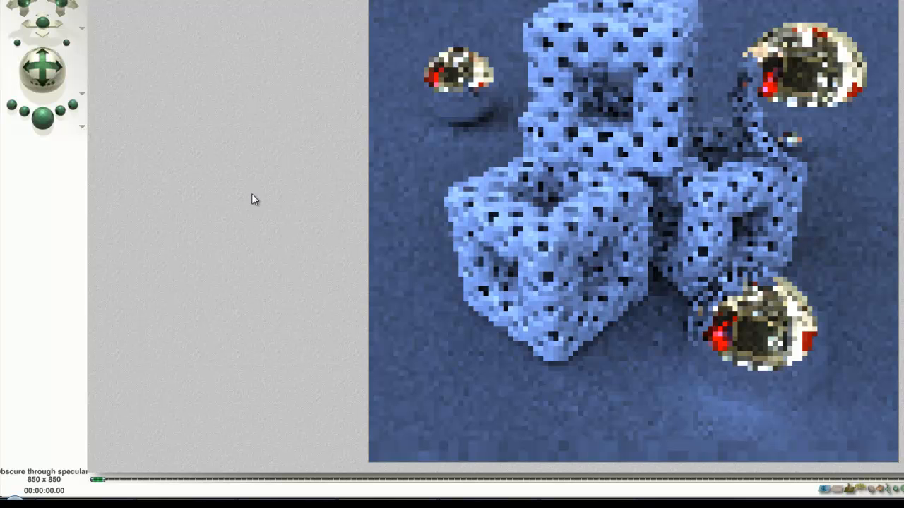
Change the Rays per pixel setting for Premium quality in the Render Options and confirm it
click(82, 126)
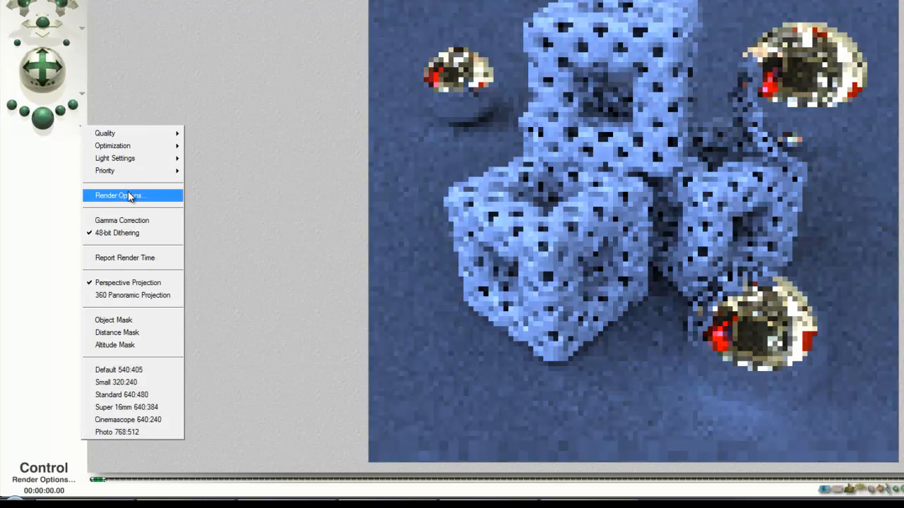
click(130, 197)
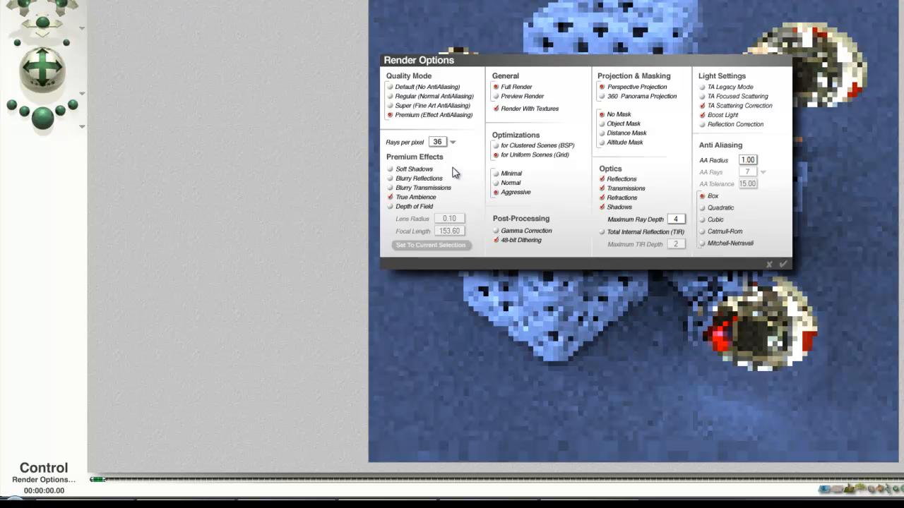
click(453, 144)
click(468, 226)
click(784, 263)
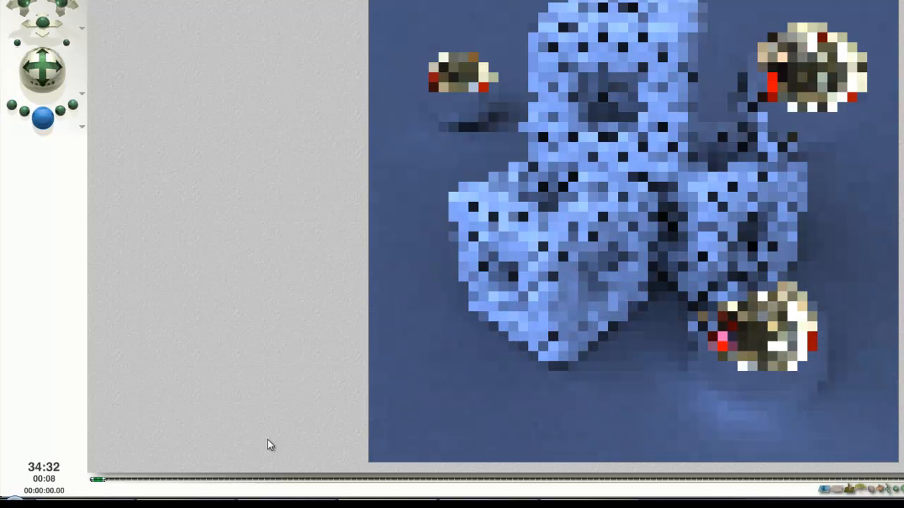
Set the HDRI Effect to 0 in the Sky Lab and render the scene
click(192, 378)
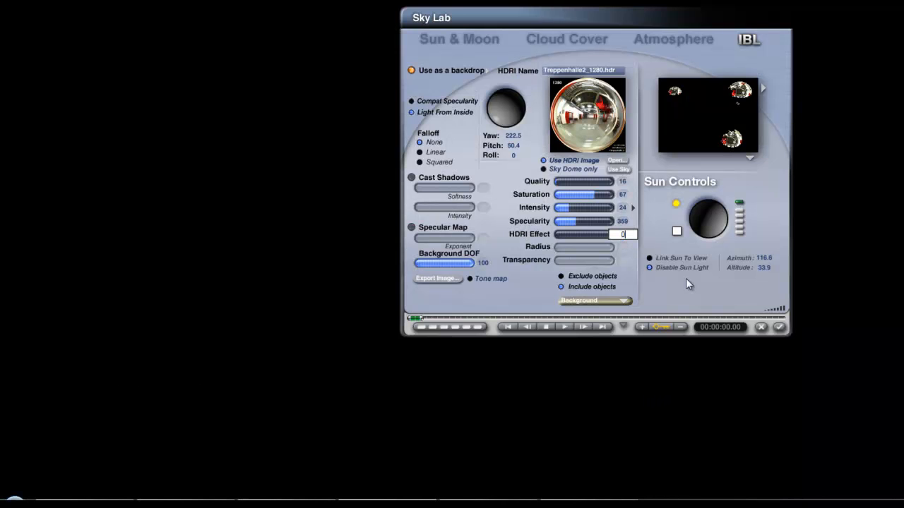
click(779, 327)
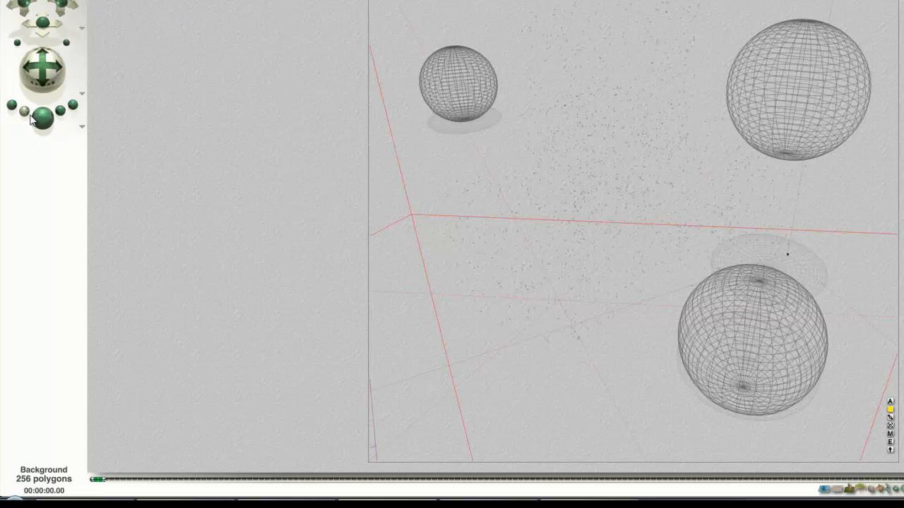
click(43, 120)
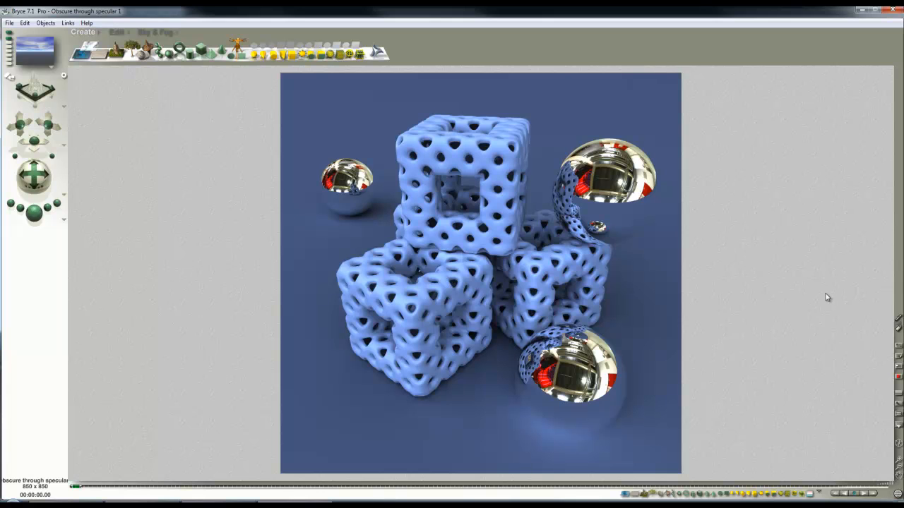
Review the IBL settings in the Sky Lab, including the Intensity and HDRI Effect options and the included objects list
click(167, 33)
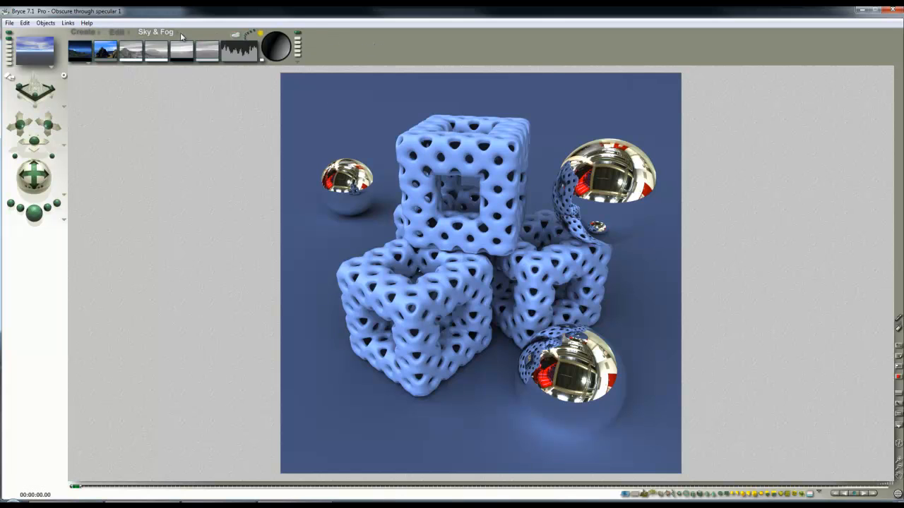
click(241, 34)
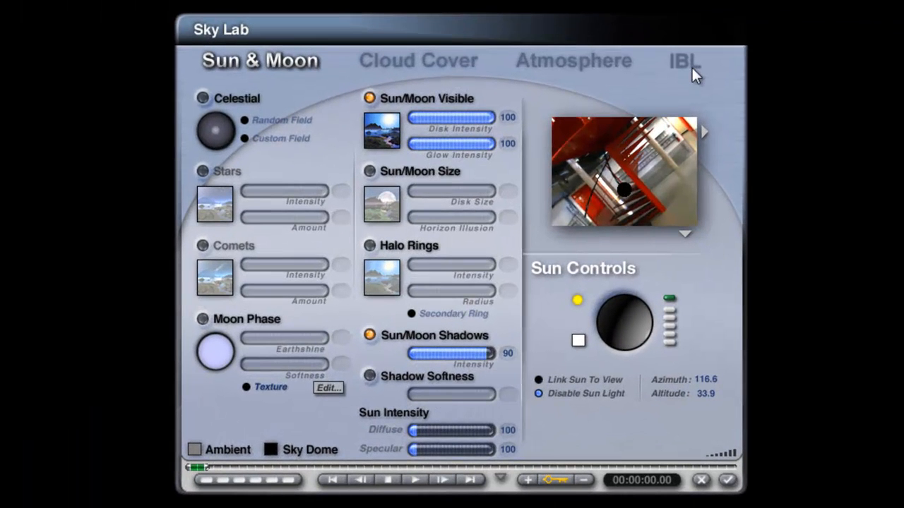
click(684, 62)
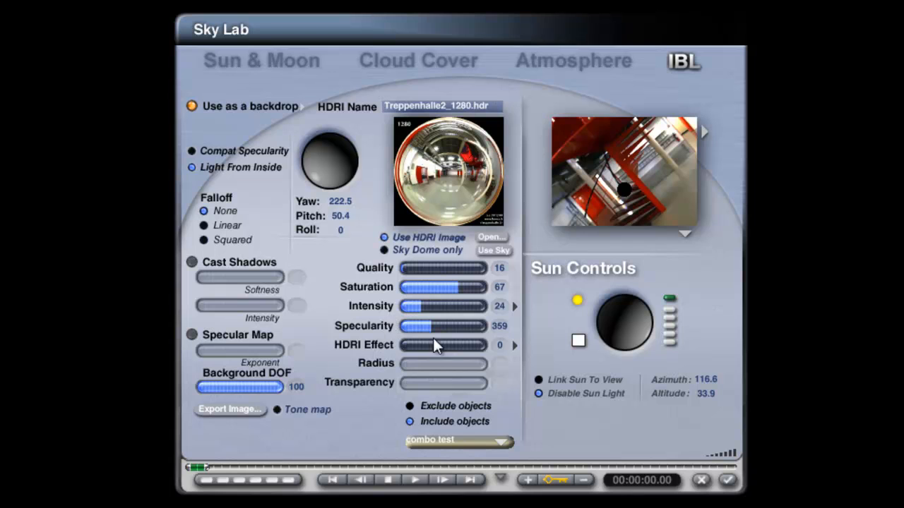
click(518, 306)
click(553, 281)
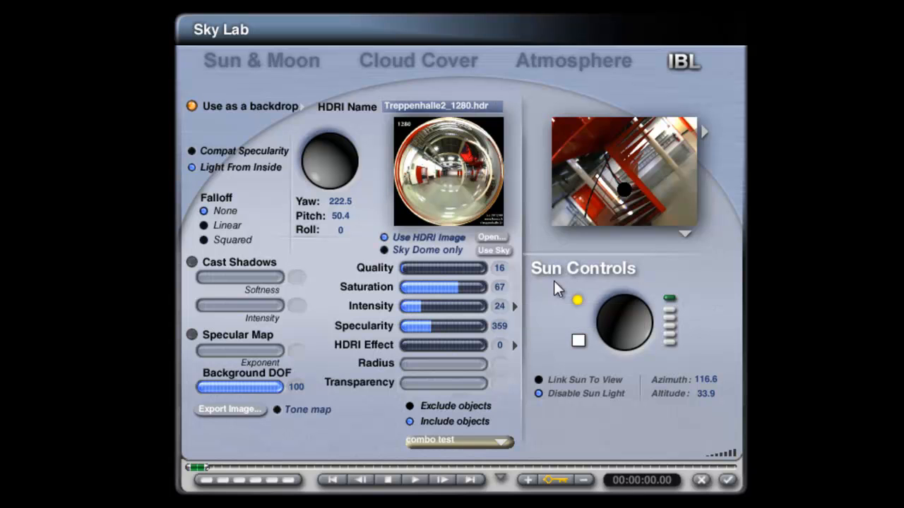
click(517, 345)
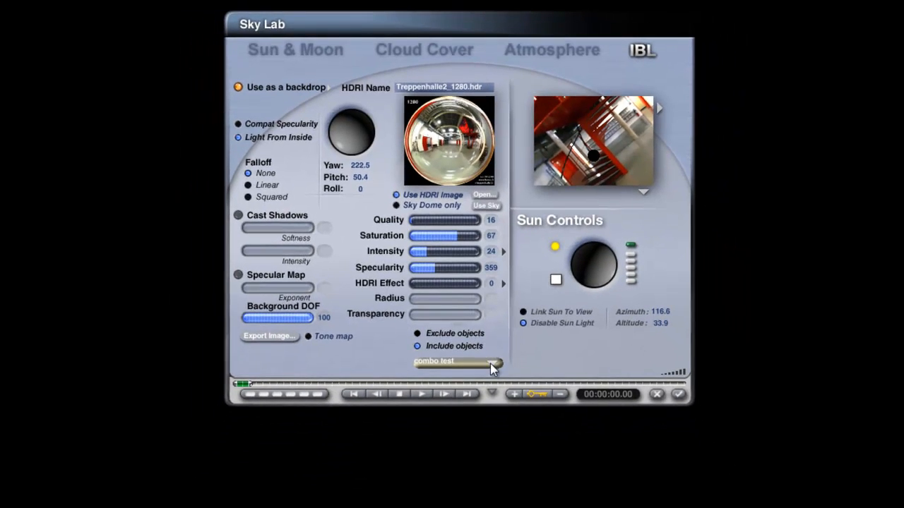
click(500, 442)
click(677, 394)
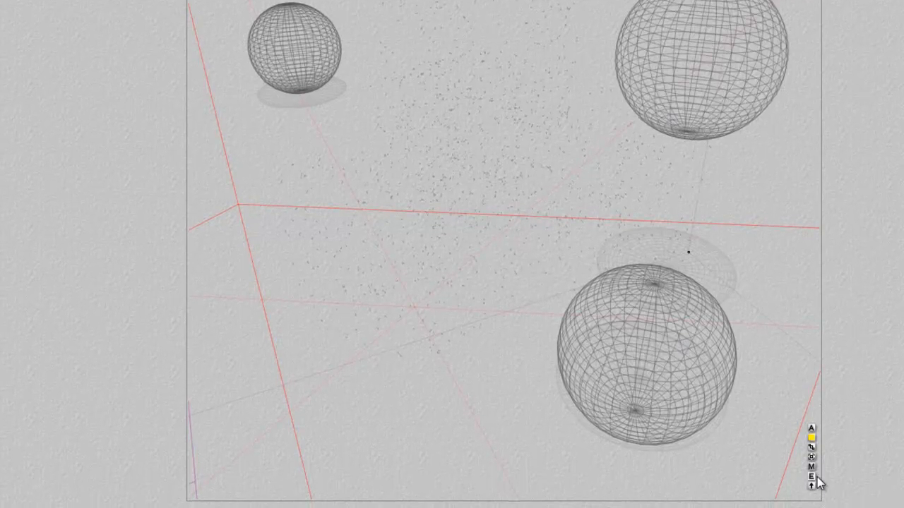
Examine the Background object's material in the Materials Lab, particularly its specularity and anisotropy settings
click(824, 493)
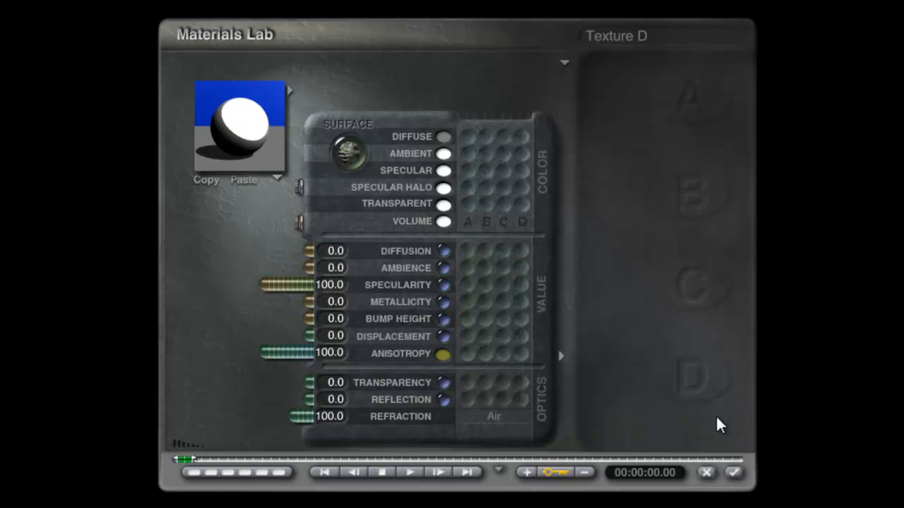
click(735, 474)
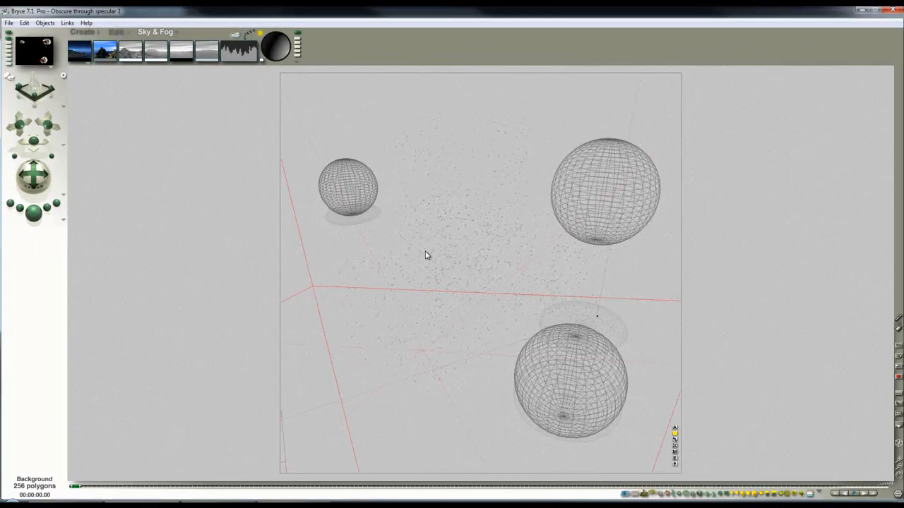